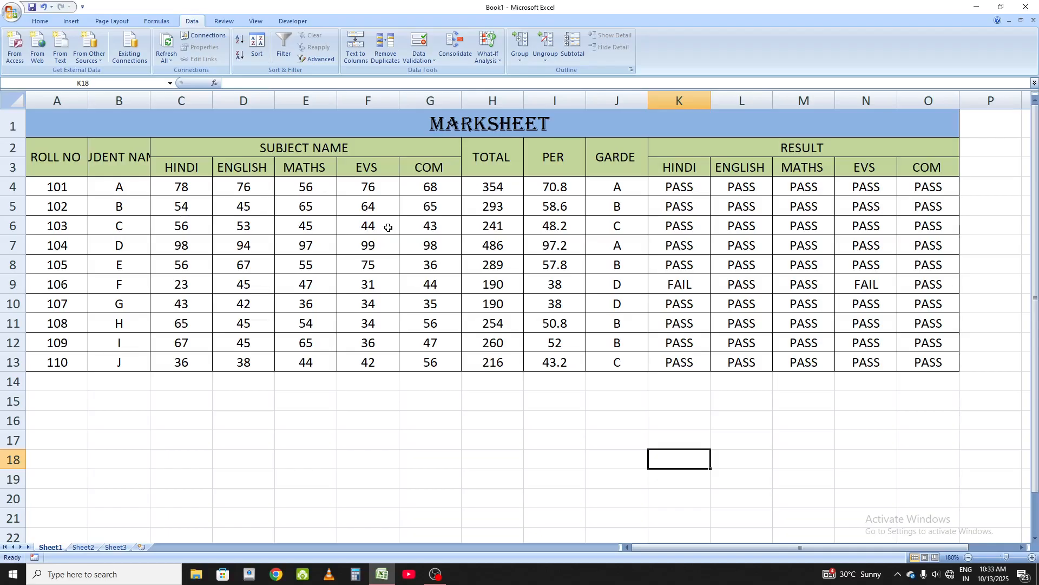
Step: Group the HINDI to COM subject columns C through G as a column group
{"action": "left_click_drag", "start_coordinate": [186, 178], "coordinate": [422, 169]}
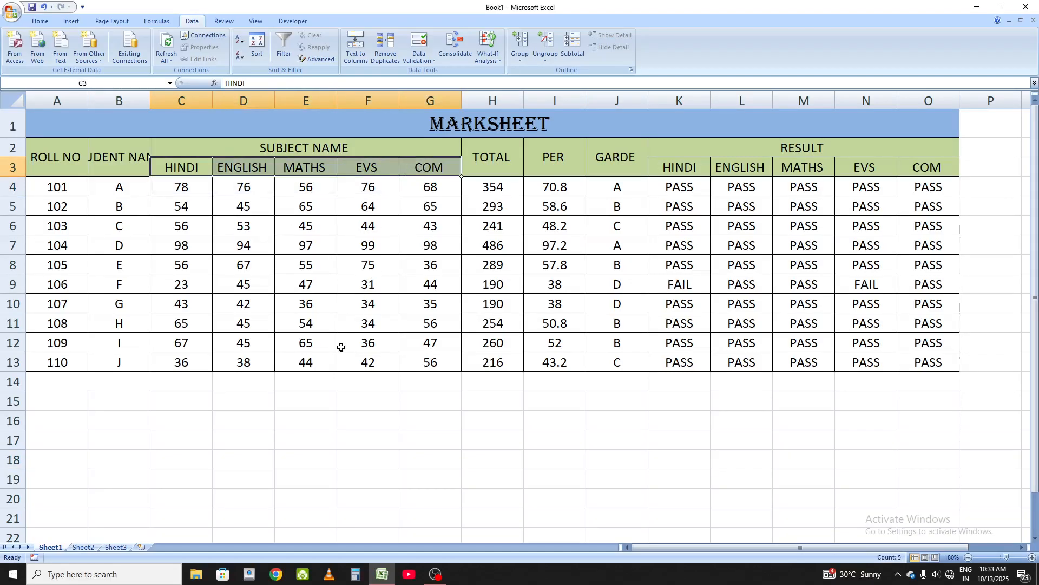
{"action": "left_click", "coordinate": [290, 269]}
{"action": "left_click_drag", "start_coordinate": [172, 164], "coordinate": [439, 180]}
{"action": "left_click", "coordinate": [523, 64]}
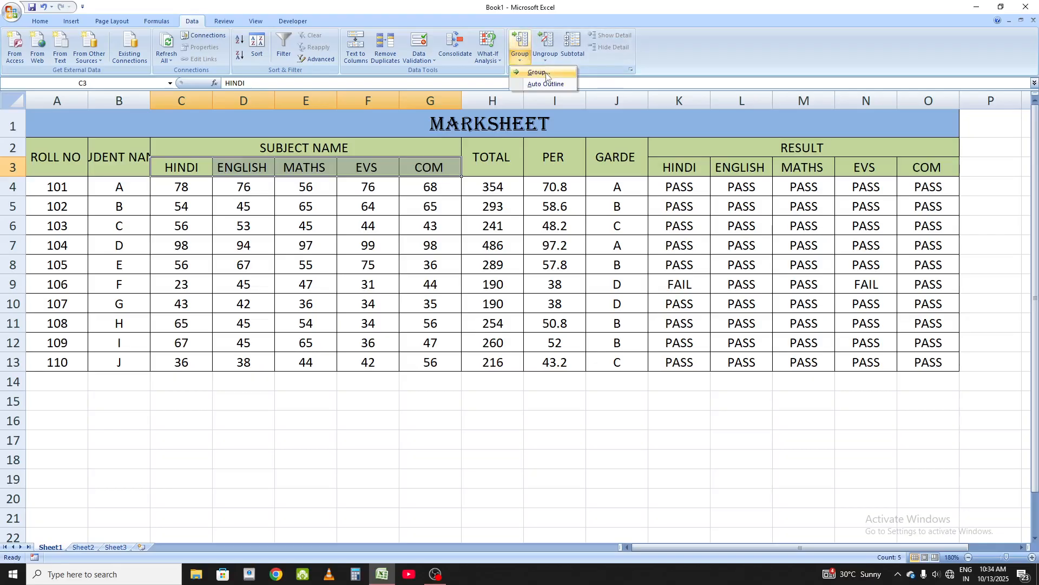
{"action": "left_click", "coordinate": [541, 72]}
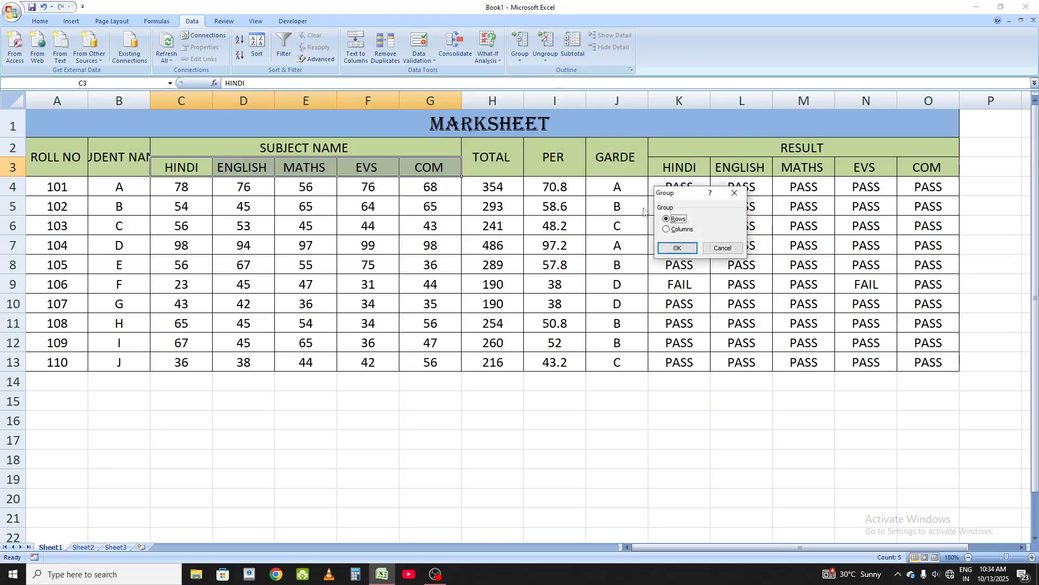
{"action": "left_click", "coordinate": [667, 229]}
{"action": "left_click", "coordinate": [682, 250]}
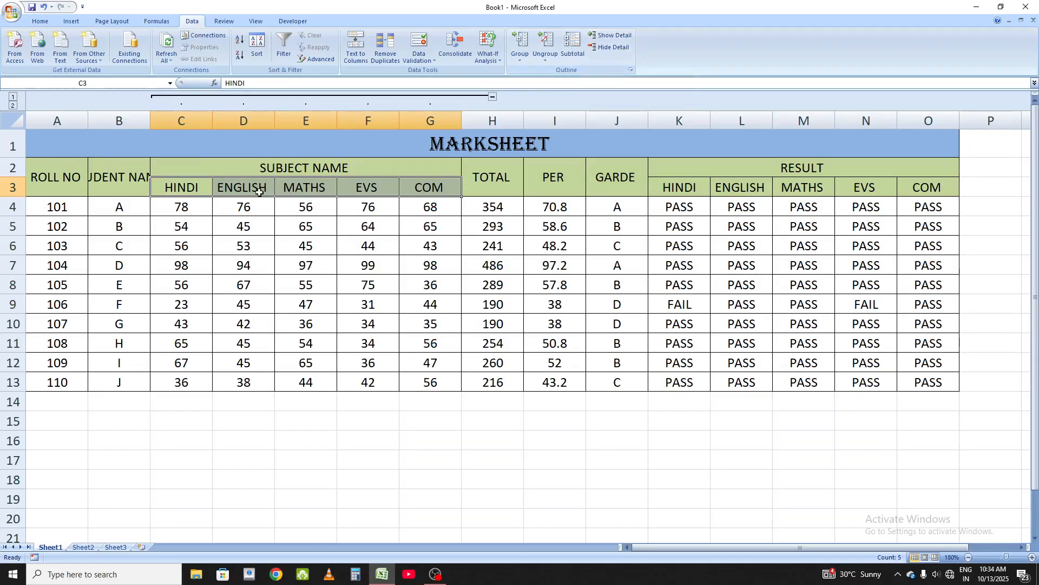
Step: Collapse the subject column group and expand it again
{"action": "left_click", "coordinate": [599, 48]}
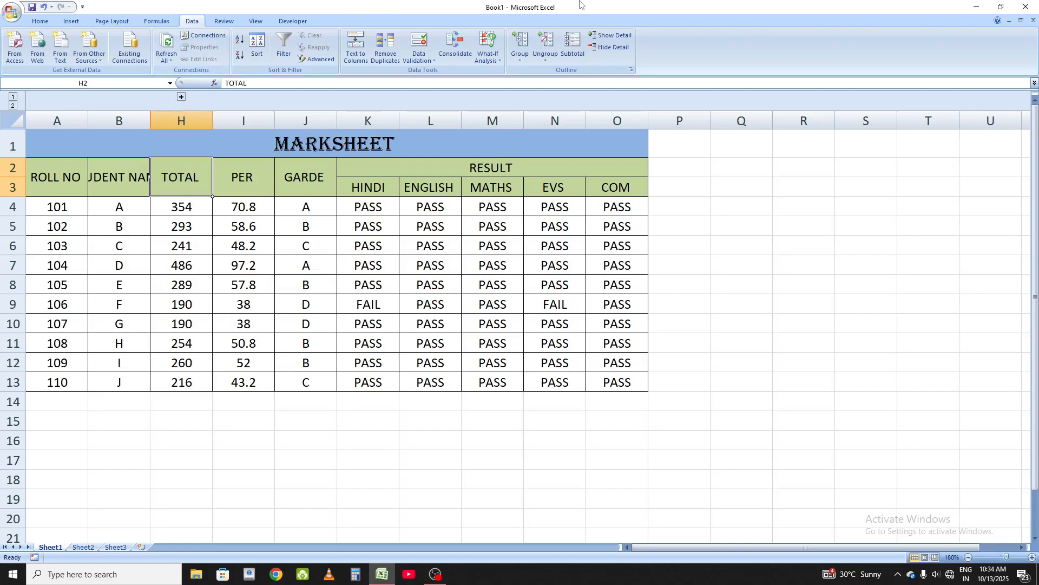
{"action": "left_click", "coordinate": [182, 97]}
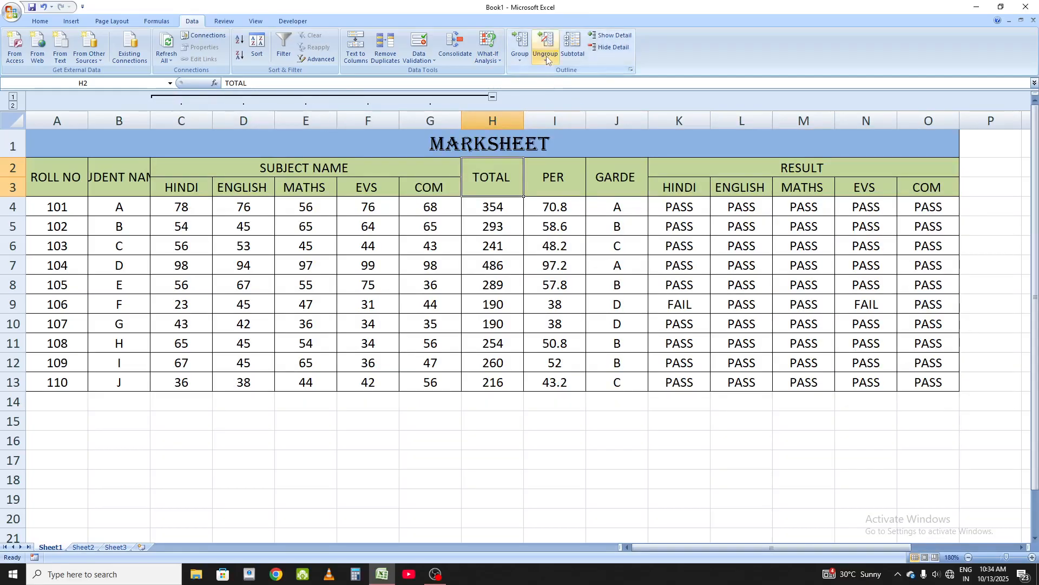
Step: Ungroup the subject columns C through G
{"action": "left_click_drag", "start_coordinate": [181, 190], "coordinate": [405, 192]}
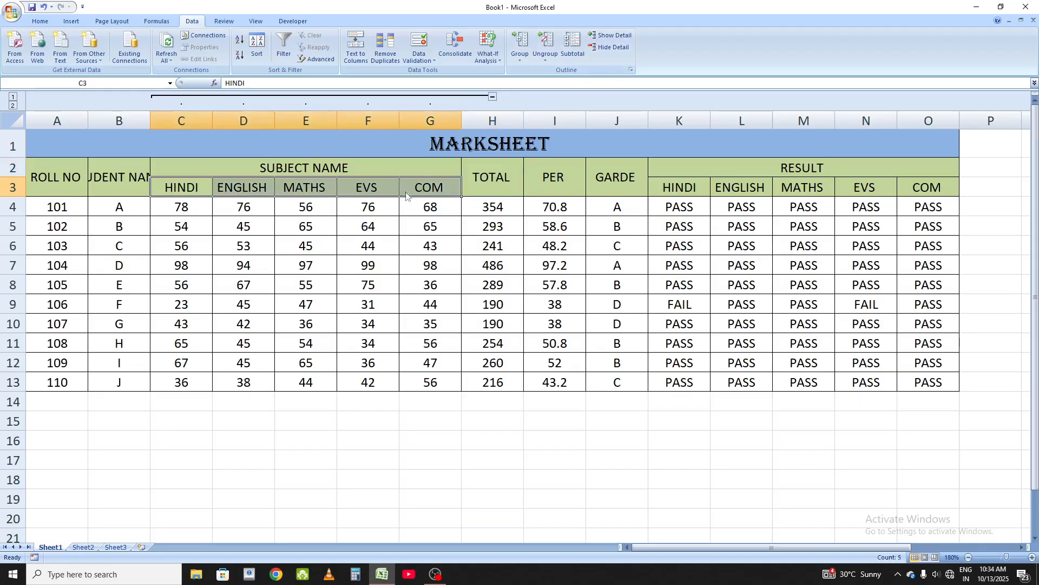
{"action": "left_click", "coordinate": [547, 57]}
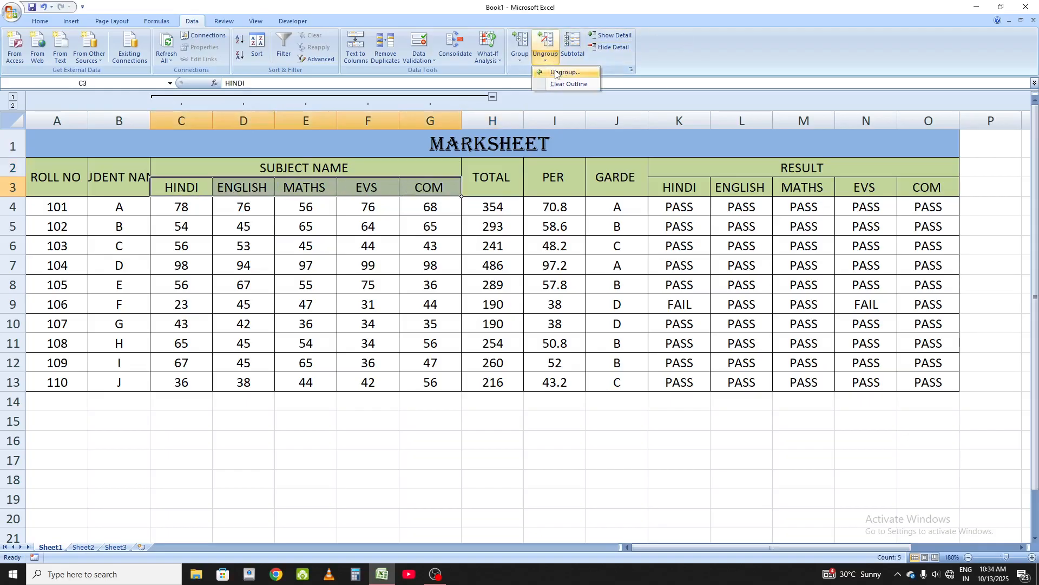
{"action": "left_click", "coordinate": [556, 73]}
{"action": "left_click", "coordinate": [667, 229]}
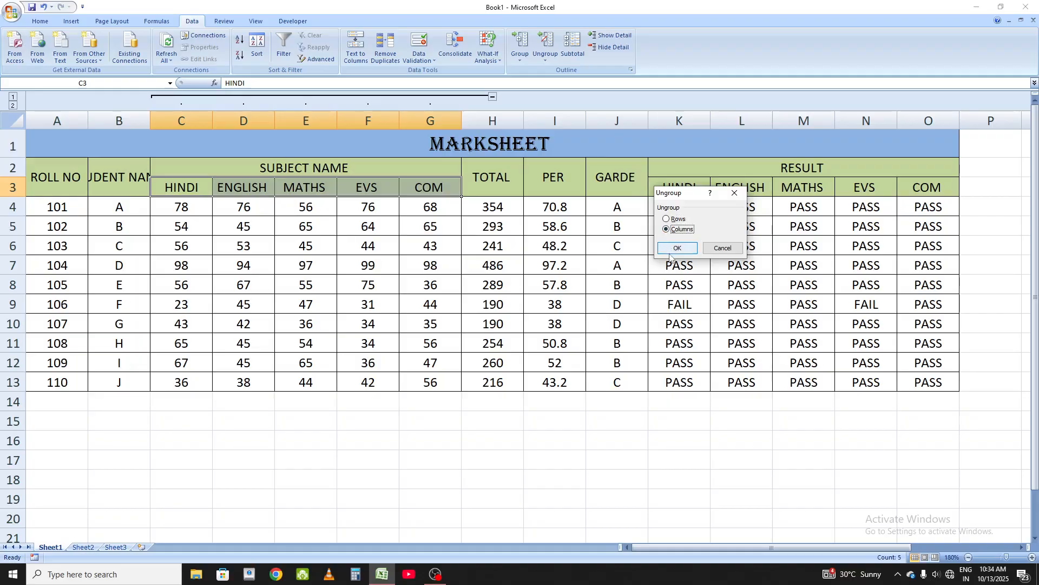
{"action": "left_click", "coordinate": [675, 248]}
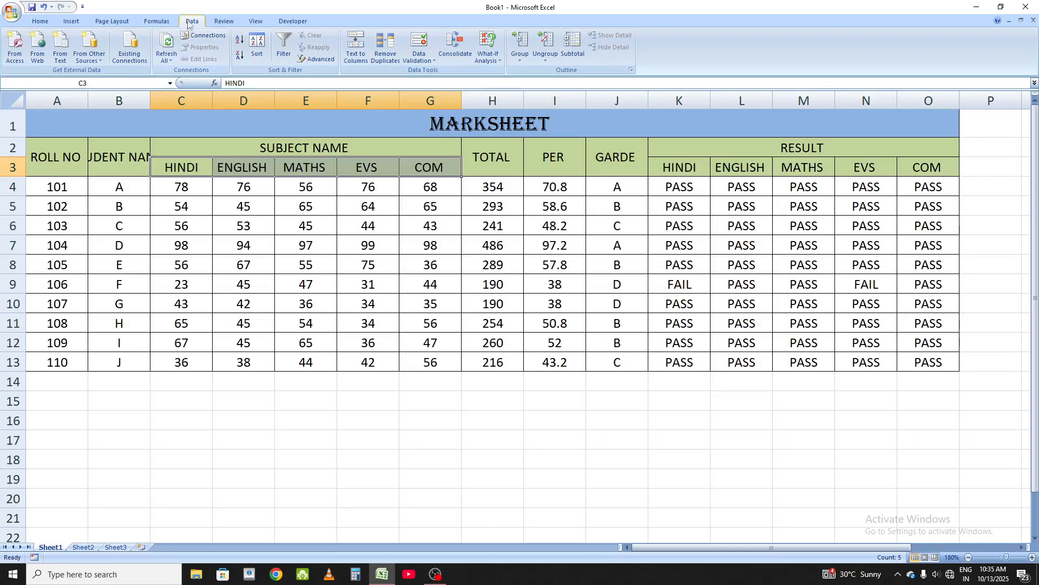
Step: Enter the word teacher in cell E16
{"action": "left_click", "coordinate": [222, 21]}
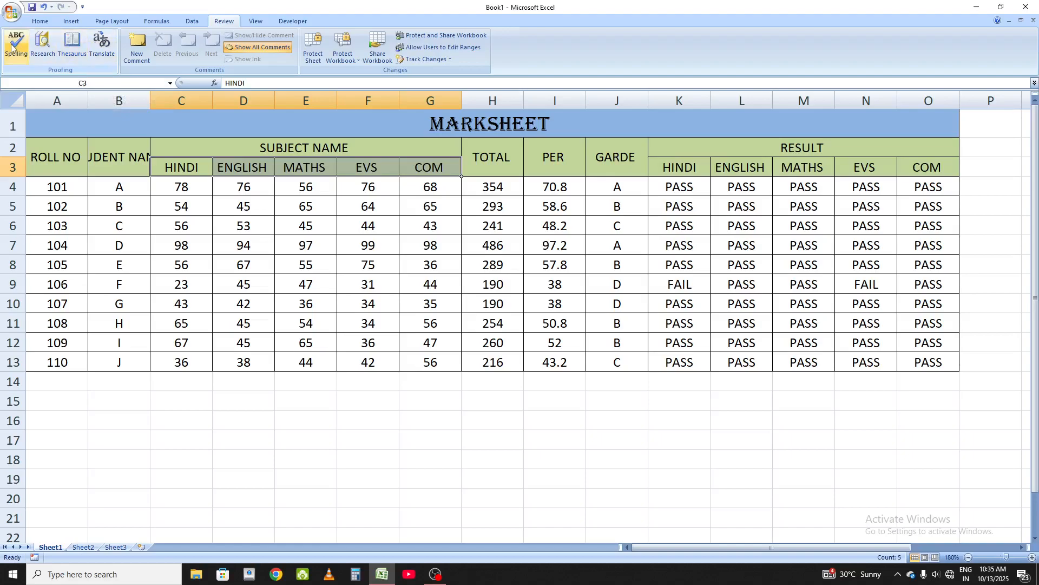
{"action": "left_click", "coordinate": [292, 415]}
{"action": "type", "text": "teacher"}
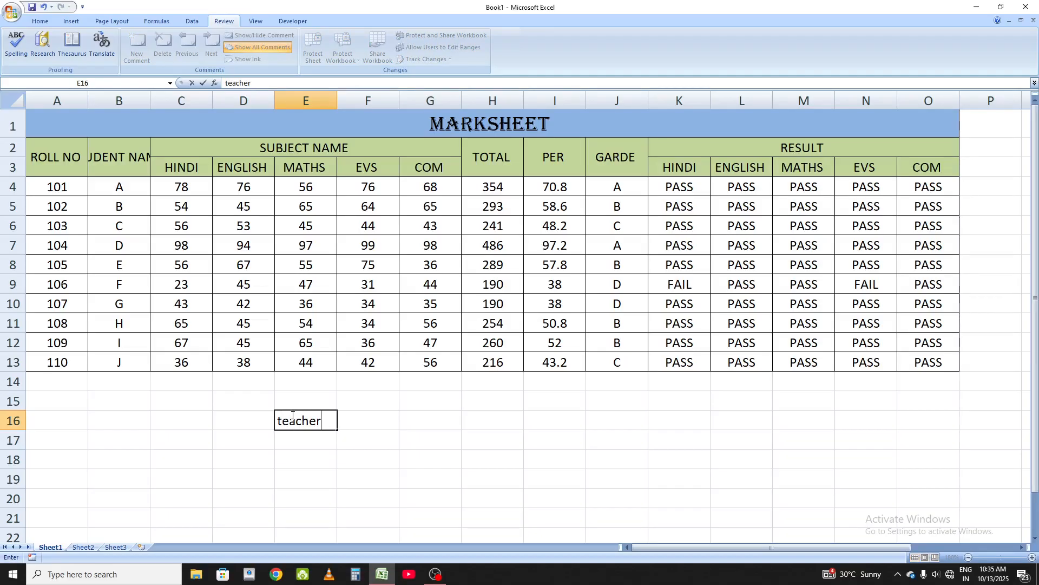
{"action": "key", "text": "Left"}
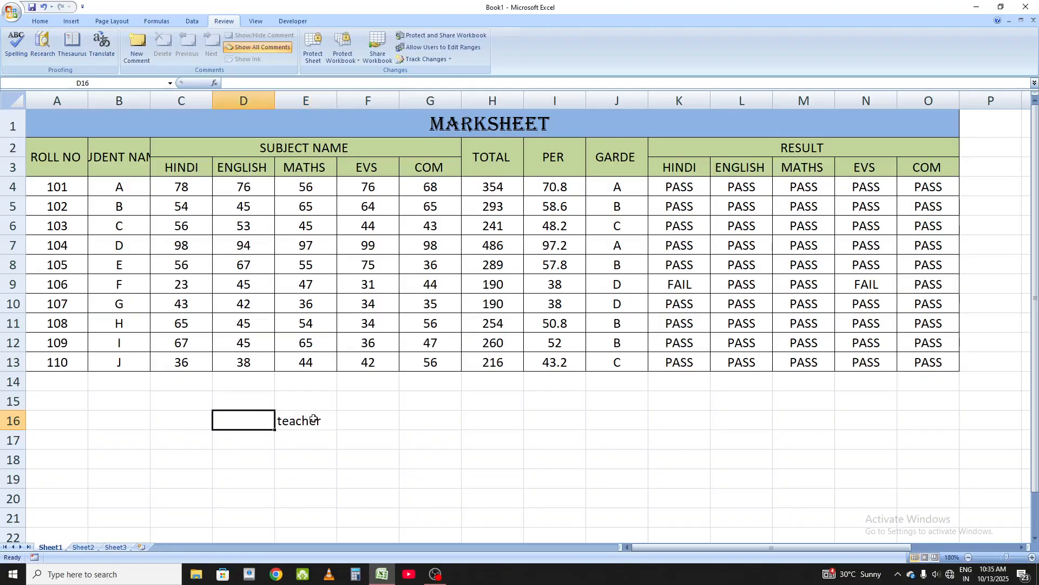
Step: Edit cell E16 so the word is misspelled as teachar
{"action": "double_click", "coordinate": [313, 418]}
{"action": "key", "text": "BackSpace"}
{"action": "type", "text": "a"}
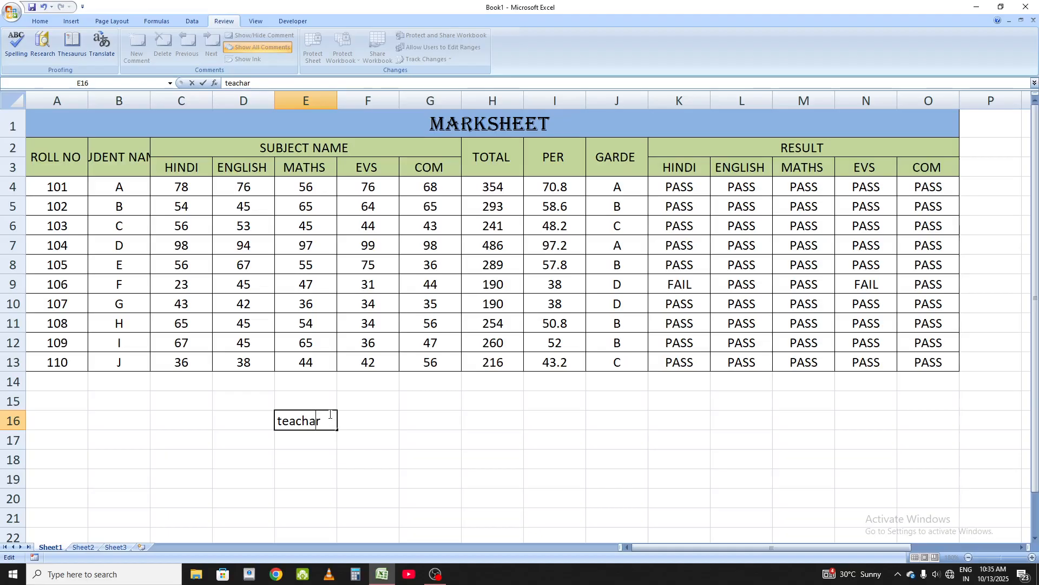
{"action": "left_click", "coordinate": [410, 499]}
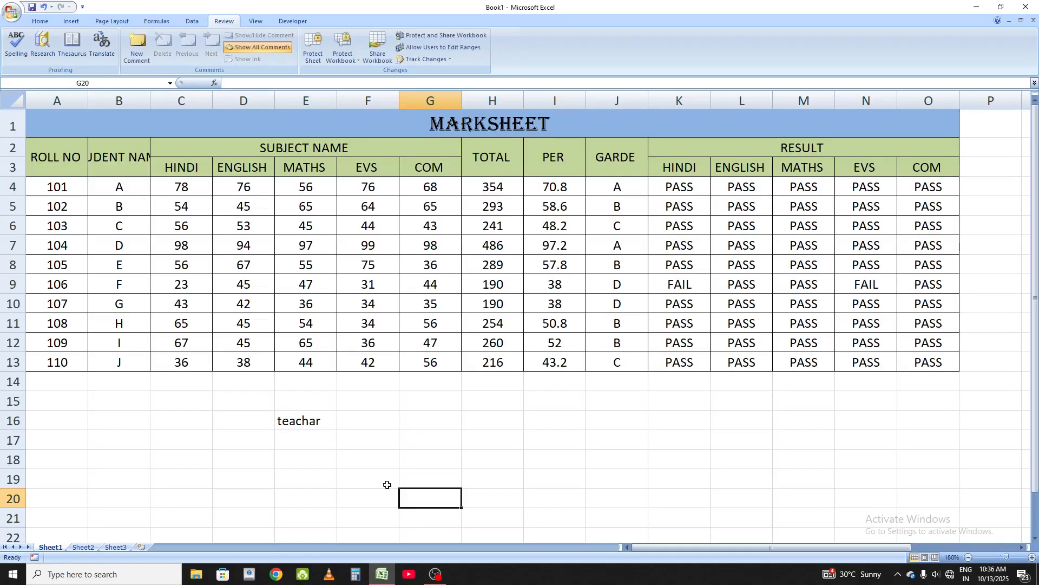
Step: Spell-check the sheet from cell E16, changing teachar to the suggested teacher and finishing the whole sheet
{"action": "left_click", "coordinate": [282, 421]}
{"action": "left_click", "coordinate": [17, 48]}
{"action": "left_click_drag", "start_coordinate": [680, 141], "coordinate": [495, 264]}
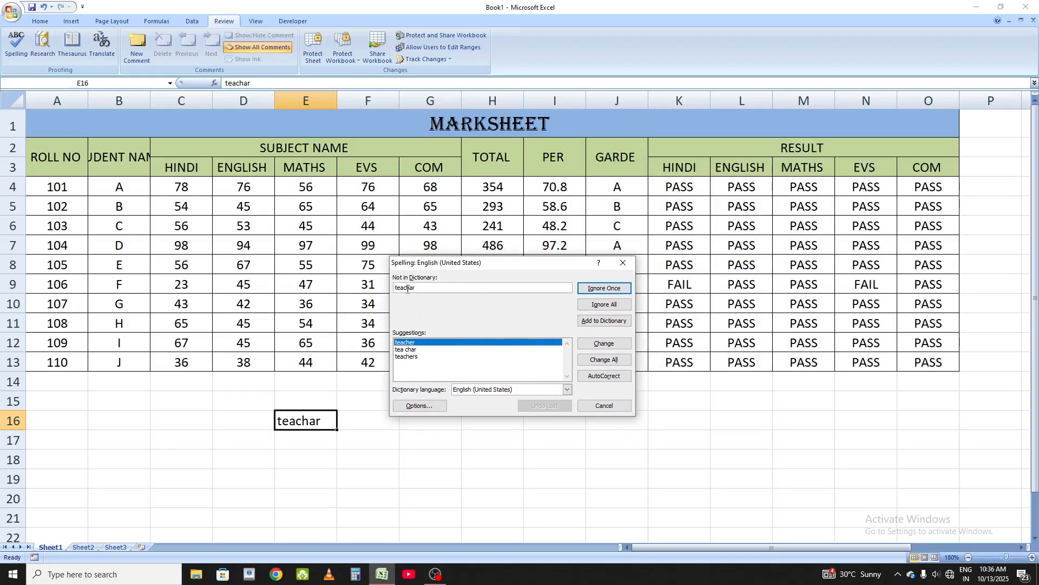
{"action": "left_click", "coordinate": [410, 342]}
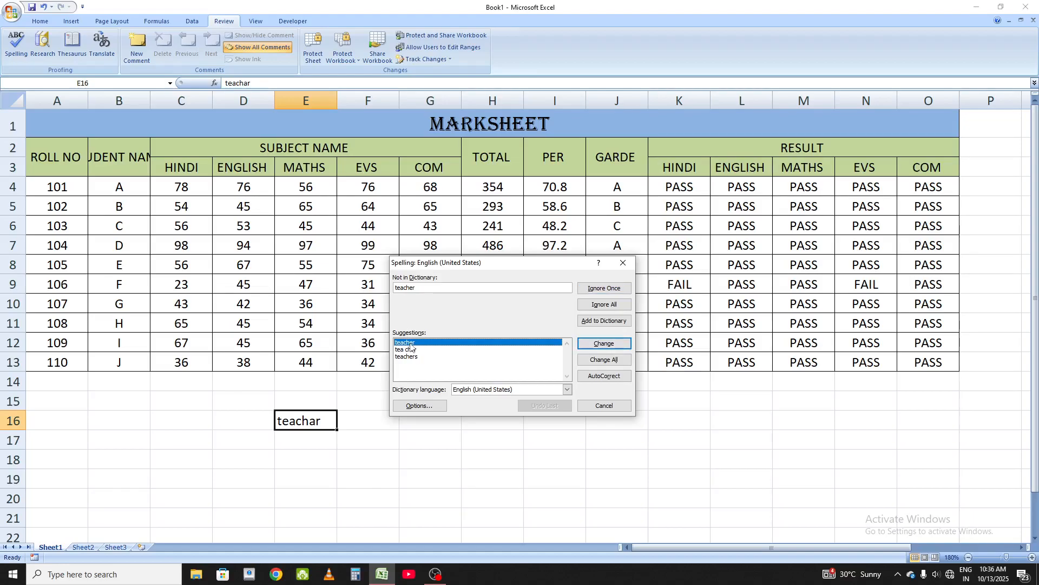
{"action": "left_click", "coordinate": [604, 344]}
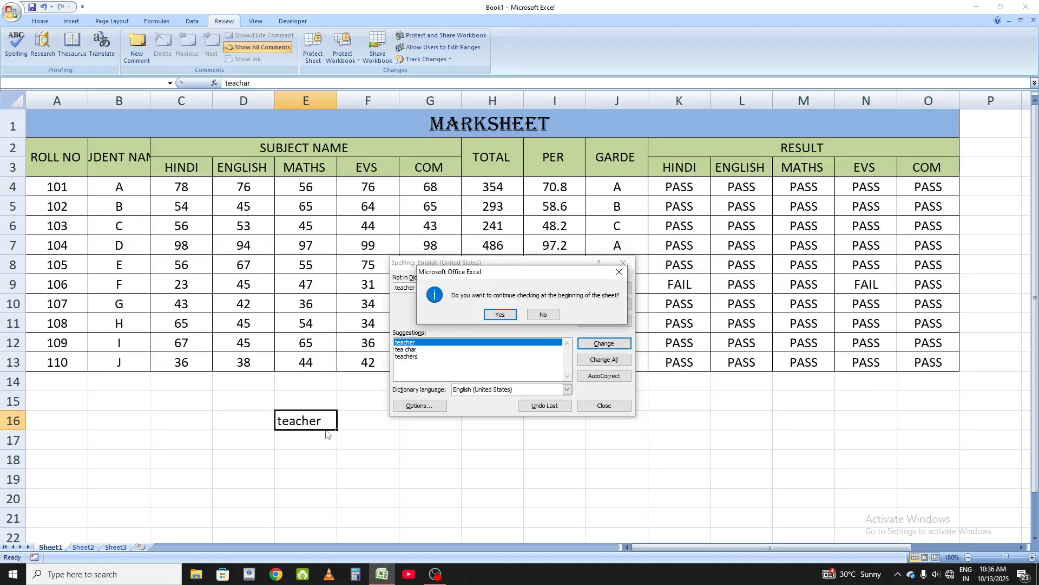
{"action": "left_click", "coordinate": [502, 314]}
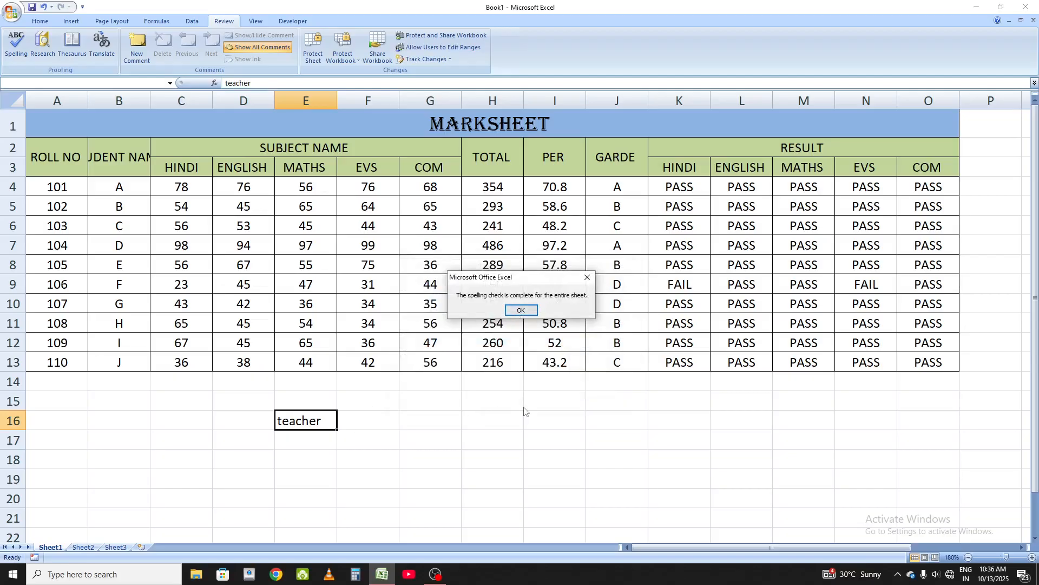
{"action": "left_click", "coordinate": [521, 310]}
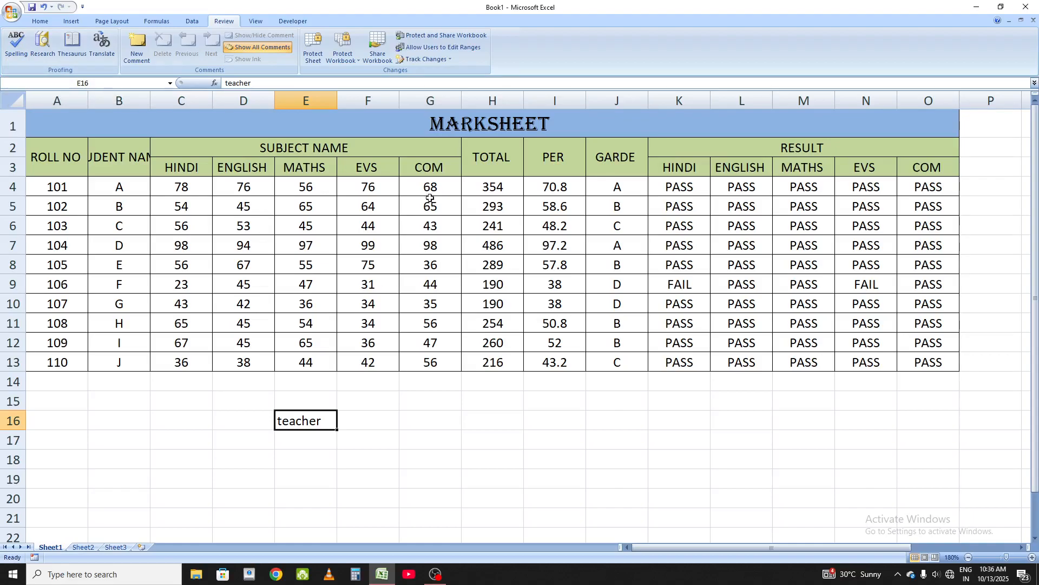
Step: Search the reference books for teacher in the Research pane, then close the pane
{"action": "left_click", "coordinate": [42, 44]}
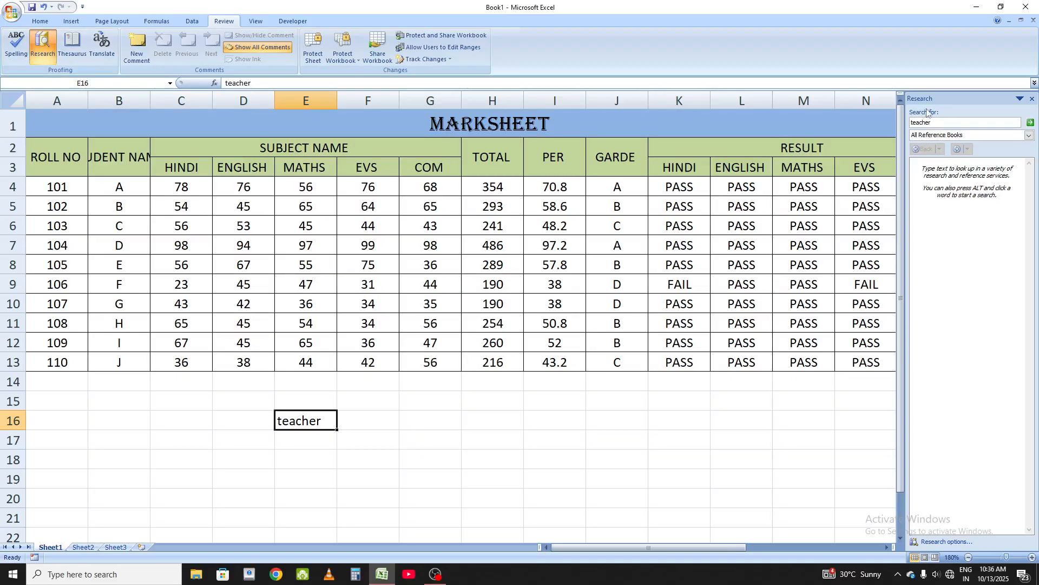
{"action": "left_click", "coordinate": [947, 124]}
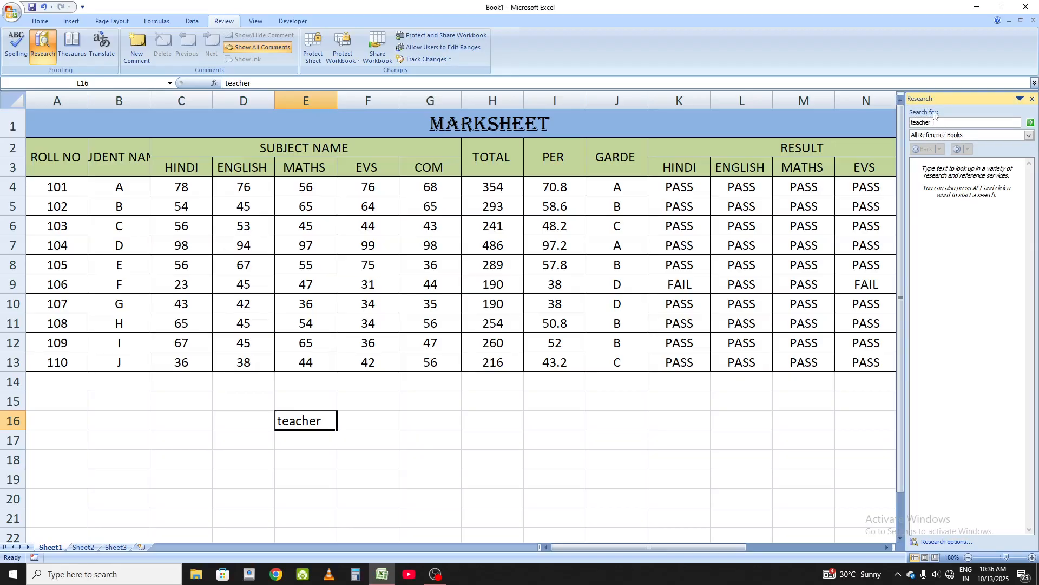
{"action": "left_click", "coordinate": [1031, 124]}
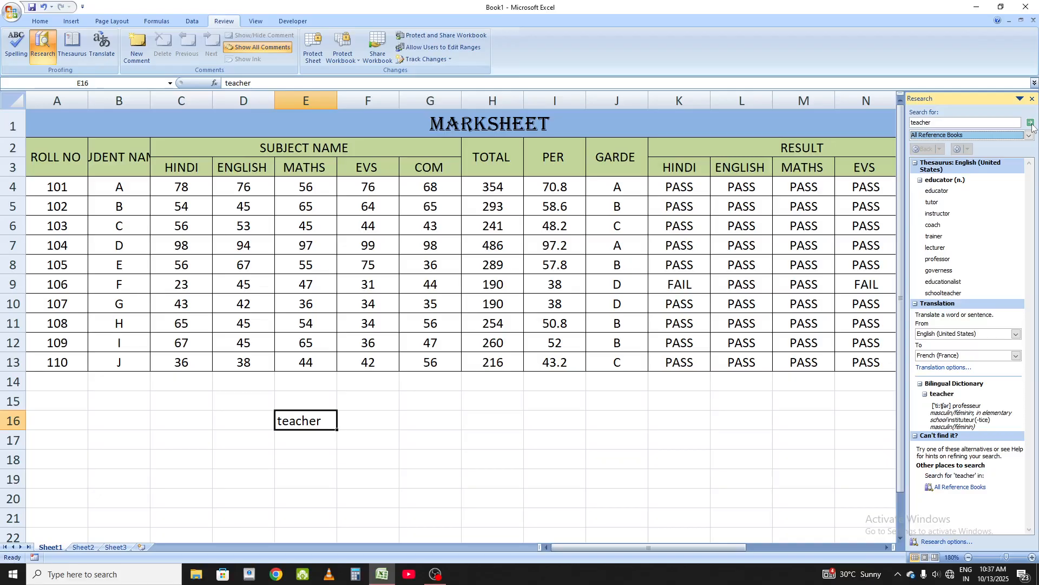
{"action": "left_click", "coordinate": [1032, 99]}
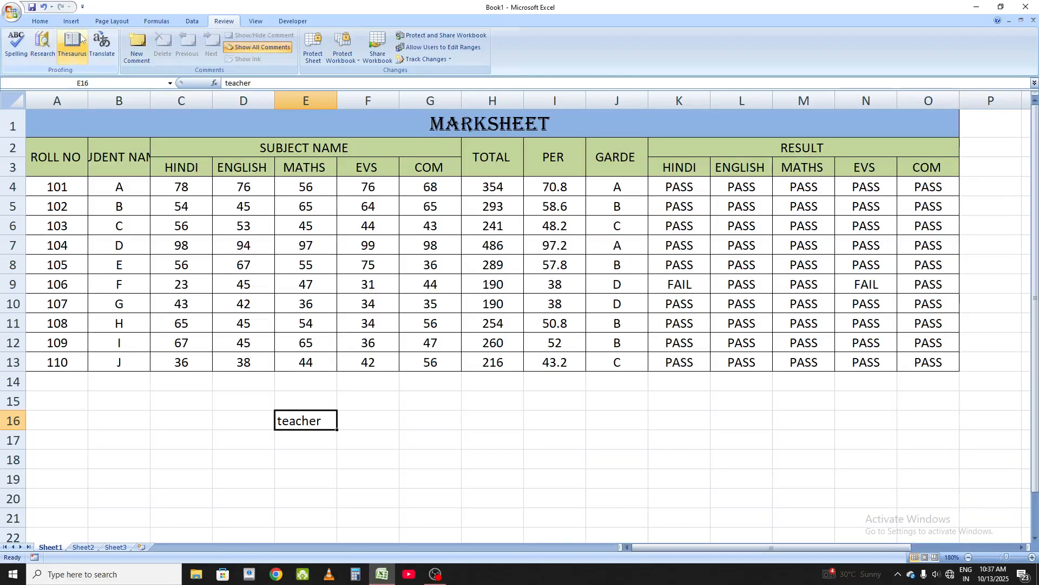
Step: Open the thesaurus for teacher and close it
{"action": "left_click", "coordinate": [64, 40]}
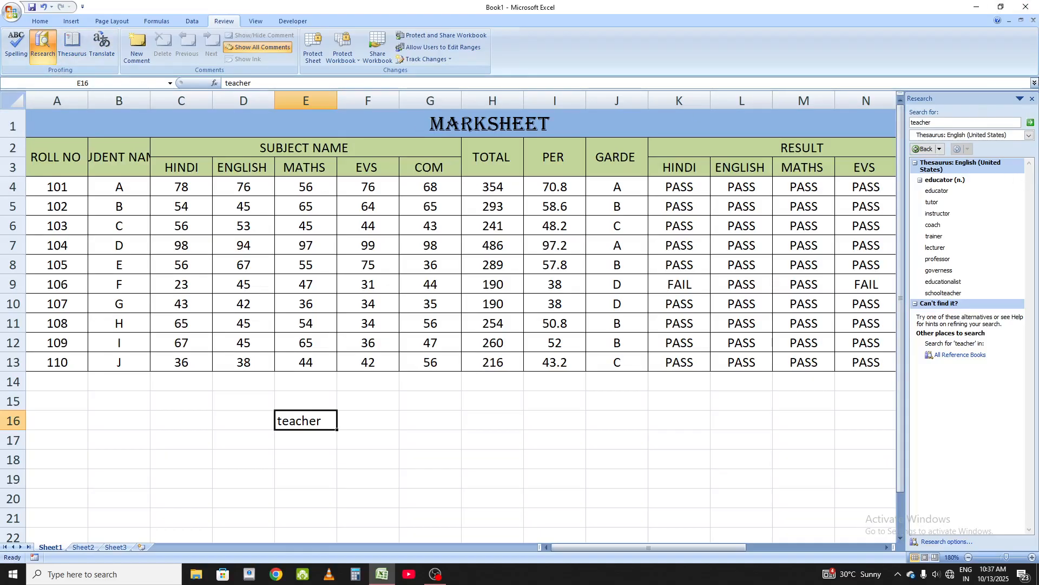
{"action": "left_click", "coordinate": [1032, 98]}
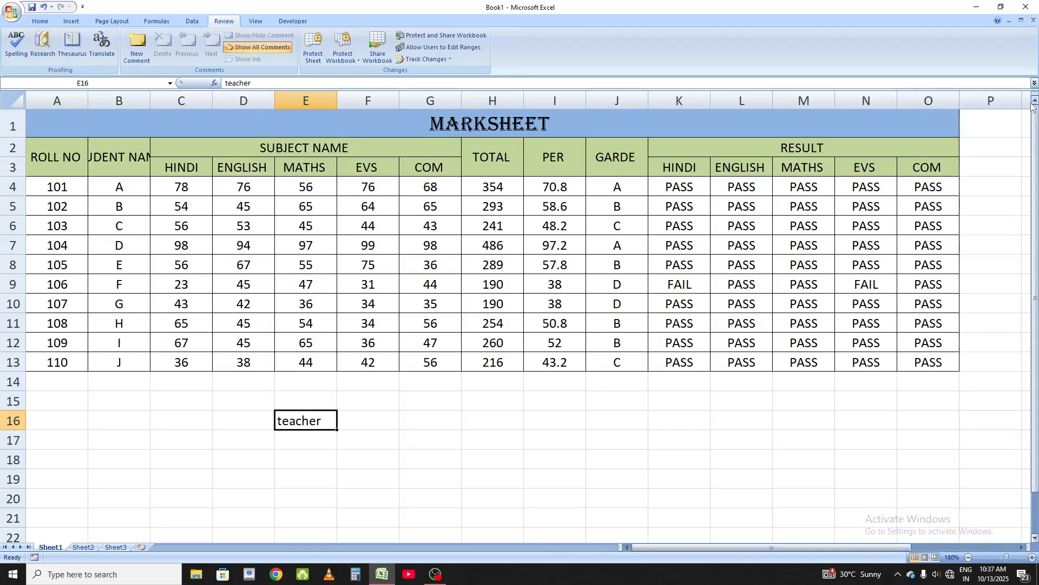
{"action": "left_click", "coordinate": [75, 38]}
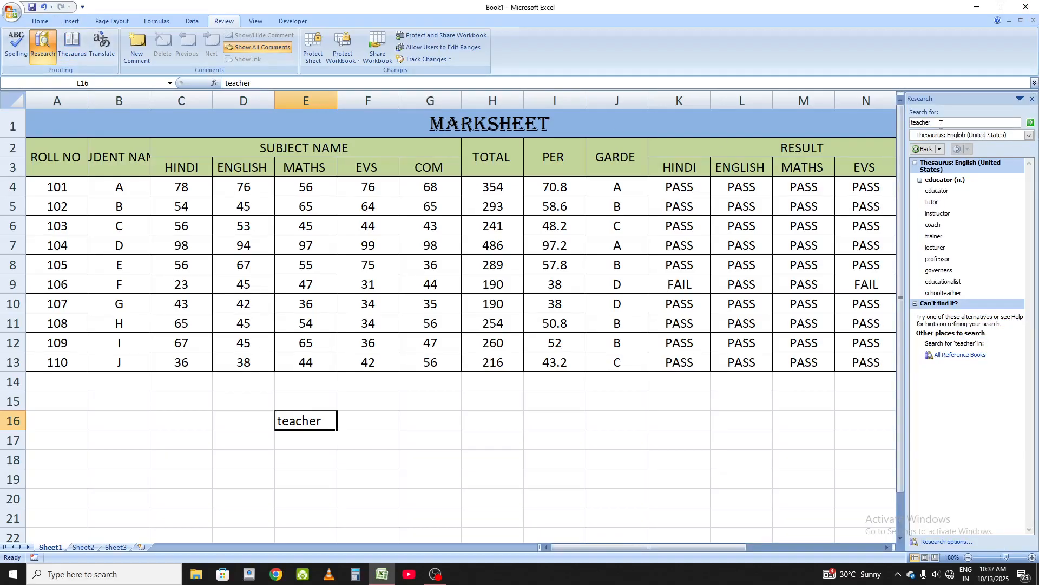
{"action": "mouse_move", "coordinate": [936, 203]}
{"action": "left_click", "coordinate": [1033, 99]}
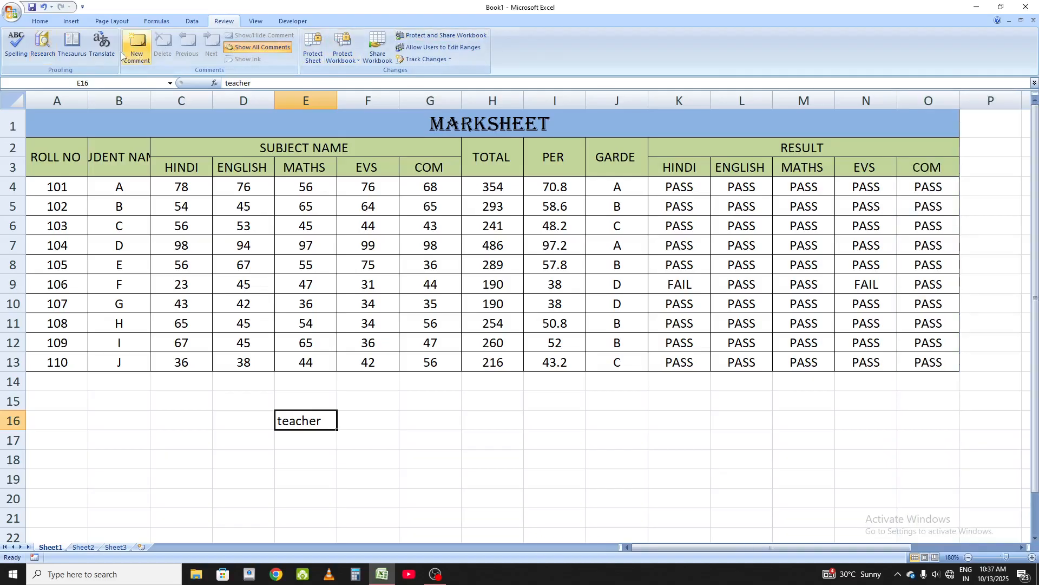
Step: Look up the French translation of teacher, close the pane, and toggle showing all comments
{"action": "left_click", "coordinate": [97, 48]}
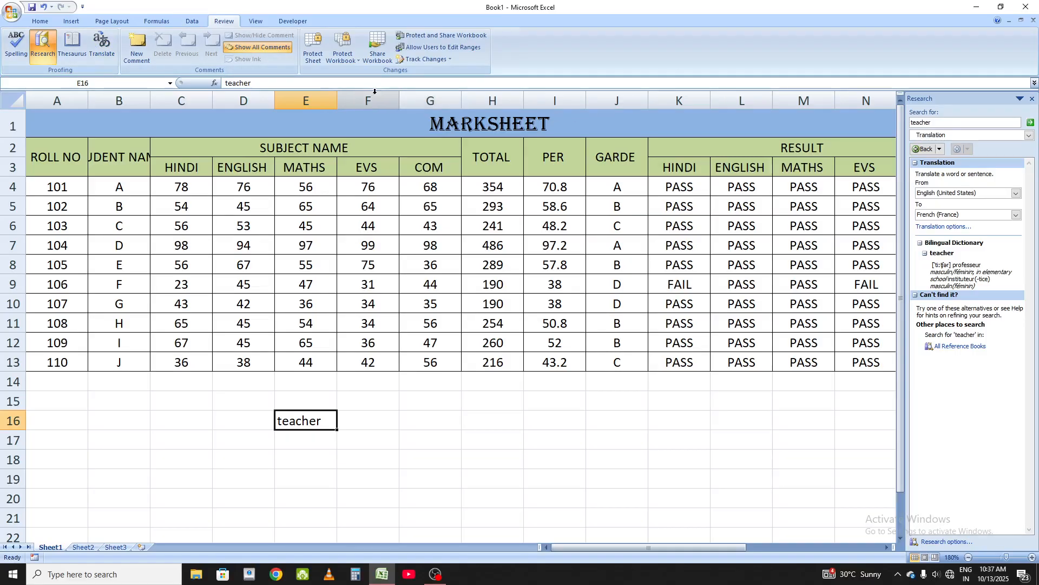
{"action": "left_click", "coordinate": [1032, 99]}
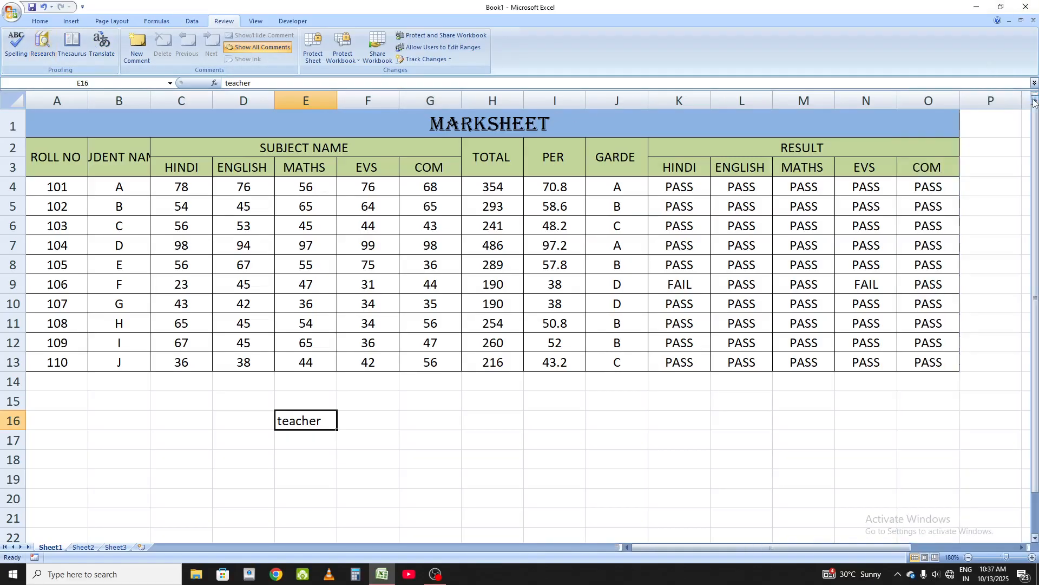
{"action": "left_click", "coordinate": [242, 50]}
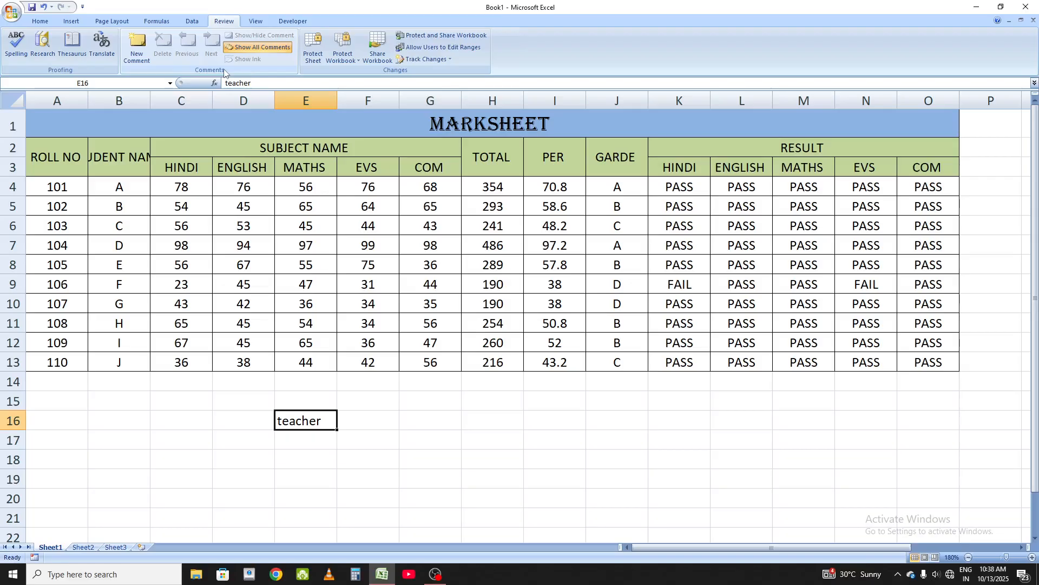
Step: Clear the contents of cell E16
{"action": "key", "text": "Delete"}
{"action": "left_click", "coordinate": [502, 381]}
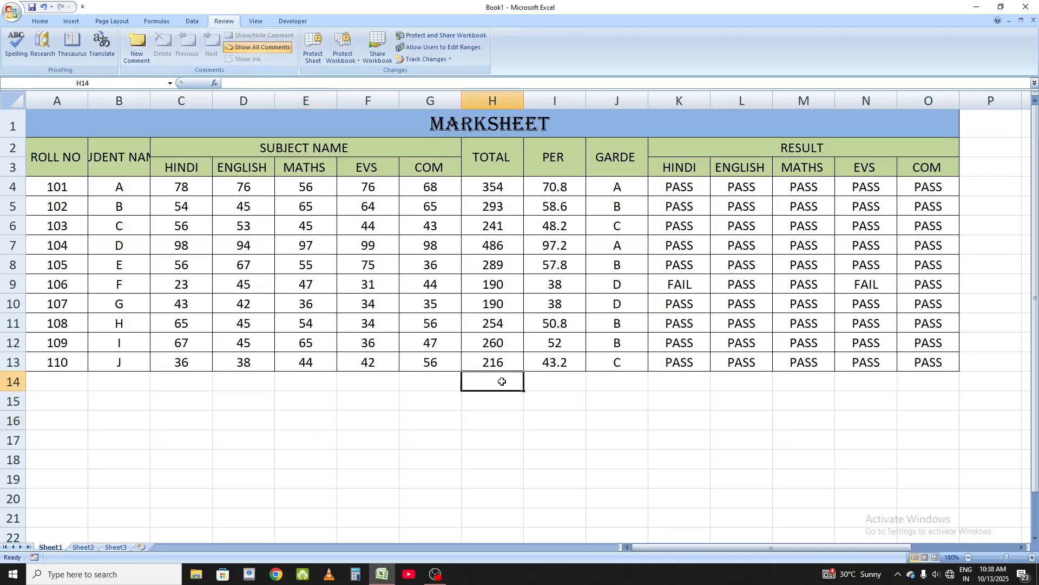
{"action": "left_click_drag", "start_coordinate": [553, 190], "coordinate": [552, 206]}
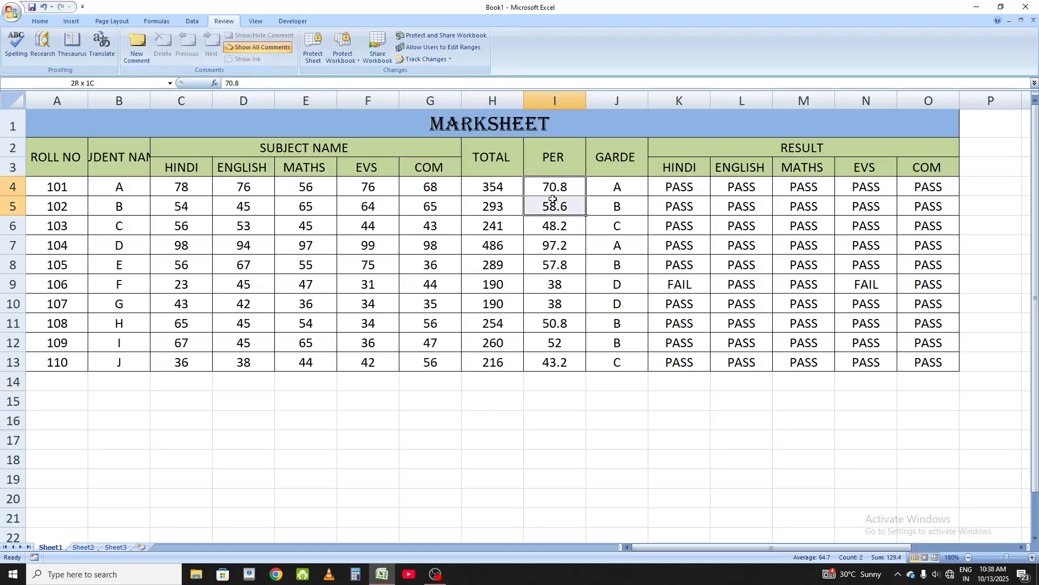
{"action": "left_click", "coordinate": [602, 184]}
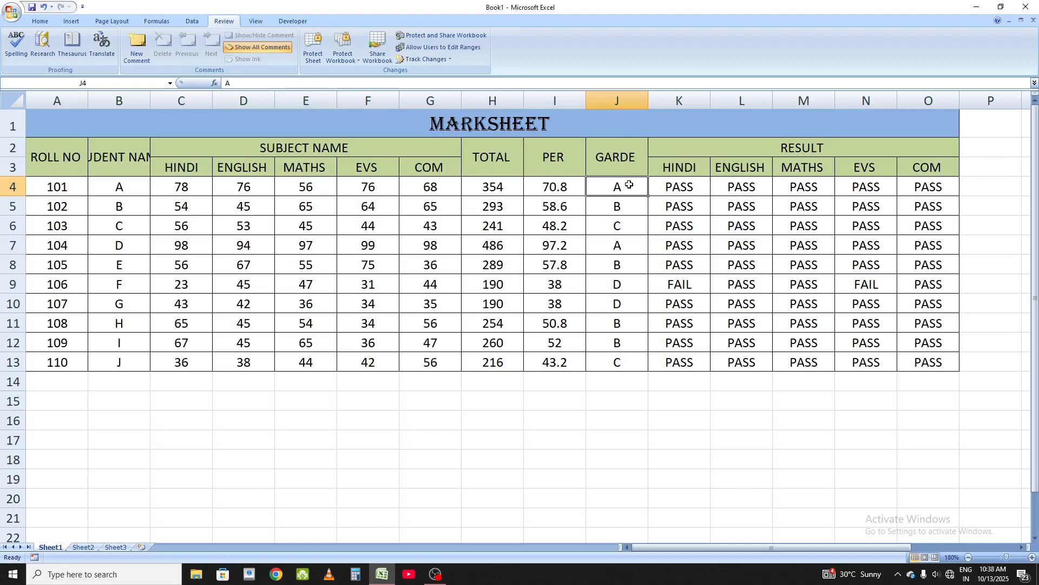
Step: Add a new comment reading "v good" to cell J4
{"action": "left_click", "coordinate": [135, 46]}
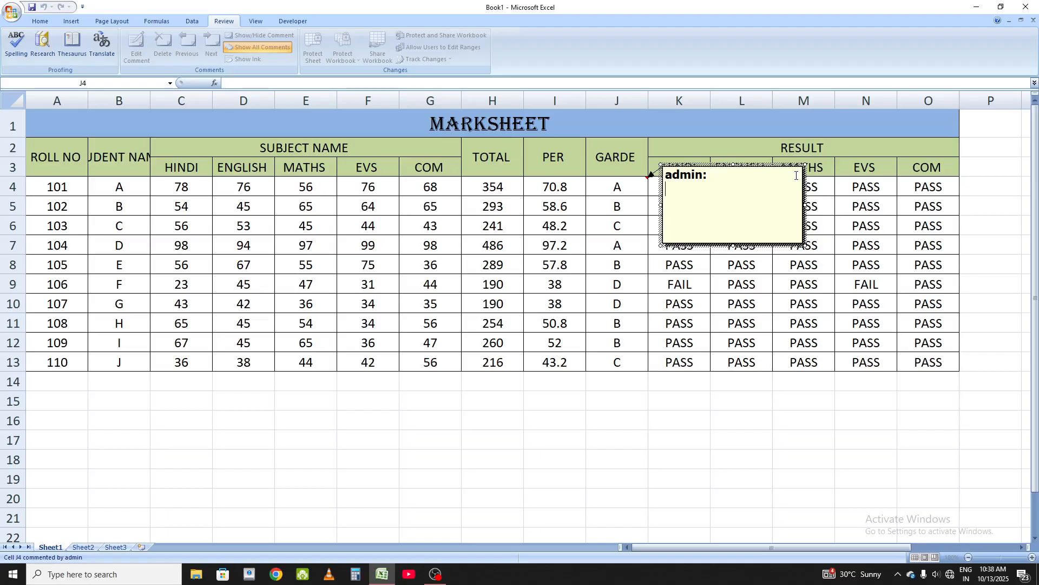
{"action": "type", "text": "v good"}
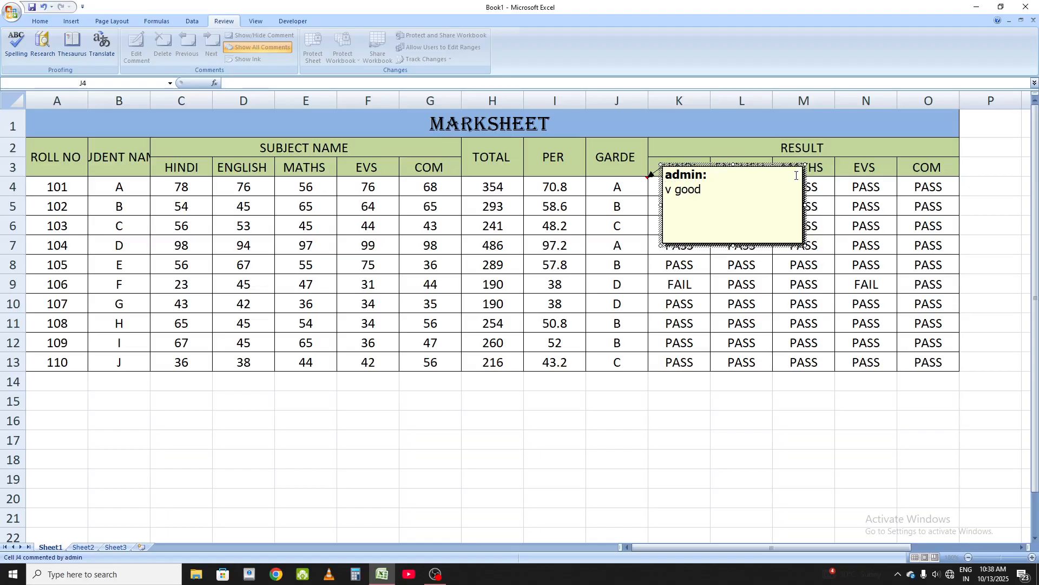
{"action": "key", "text": "Return"}
Step: Add a new comment reading "good" to cell J5
{"action": "left_click", "coordinate": [595, 204]}
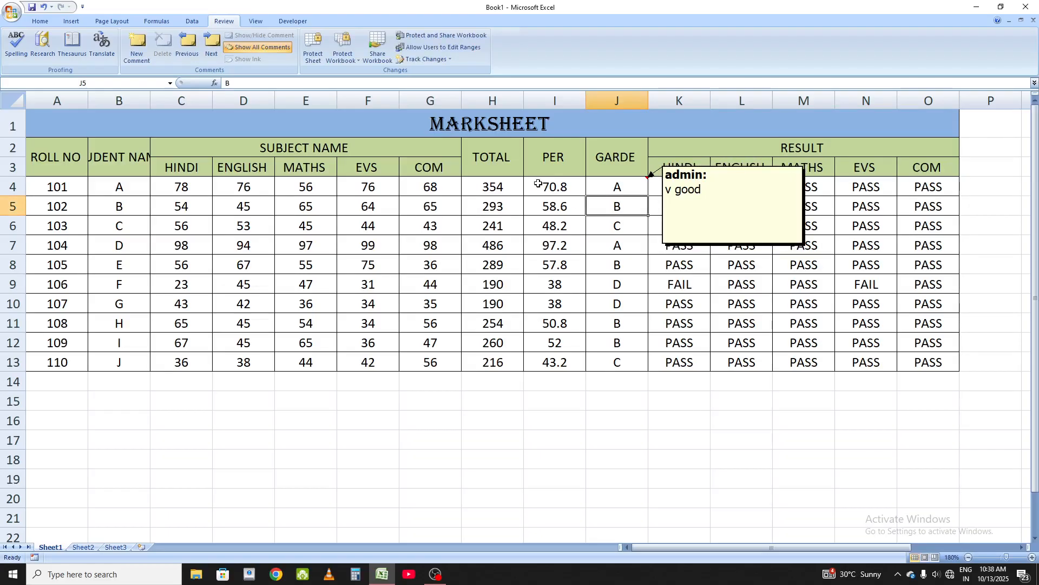
{"action": "left_click", "coordinate": [136, 43]}
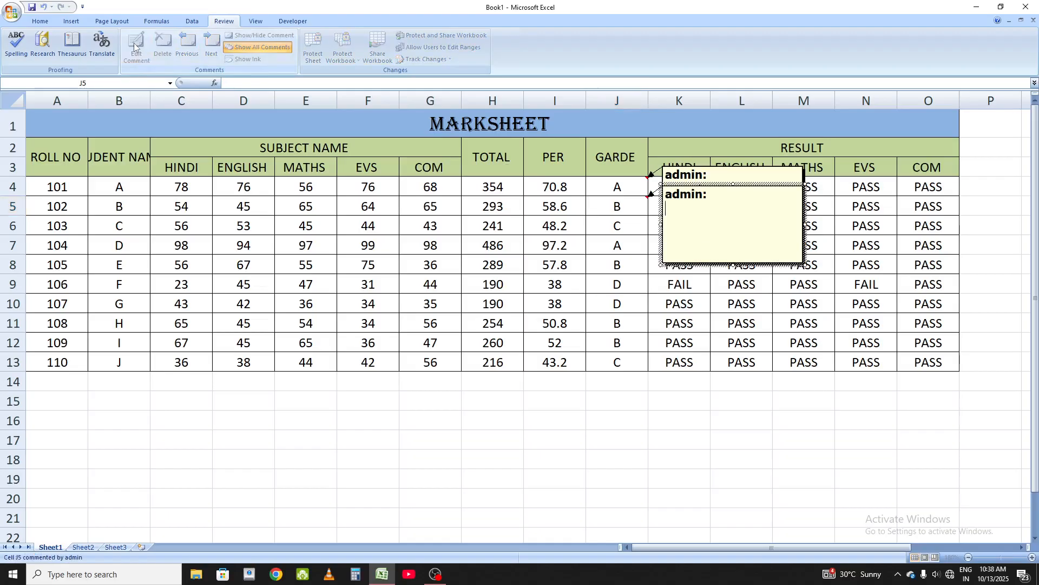
{"action": "type", "text": "good"}
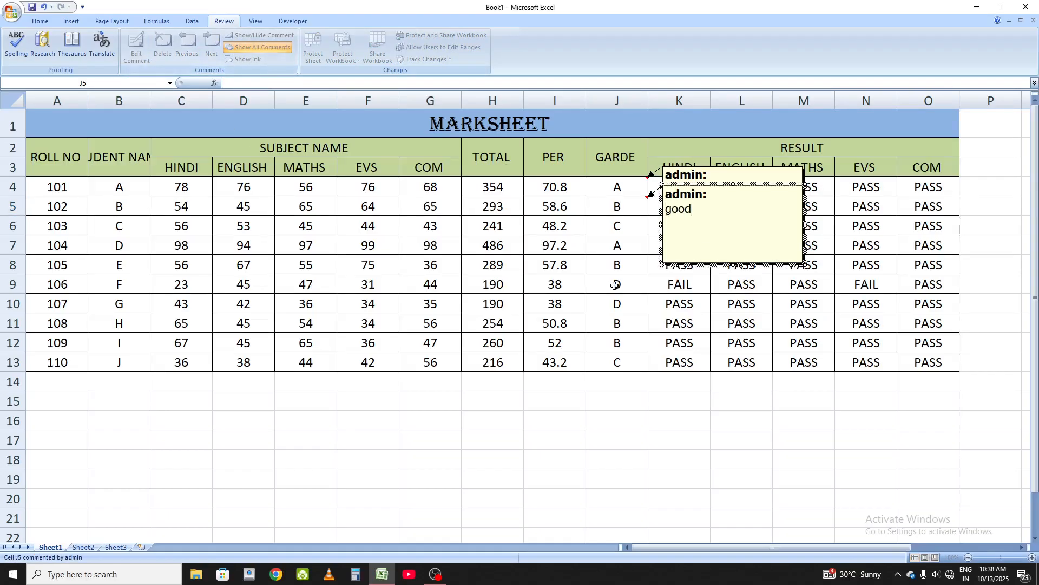
Step: Add a new comment reading "bad" to cell J10
{"action": "left_click", "coordinate": [633, 300]}
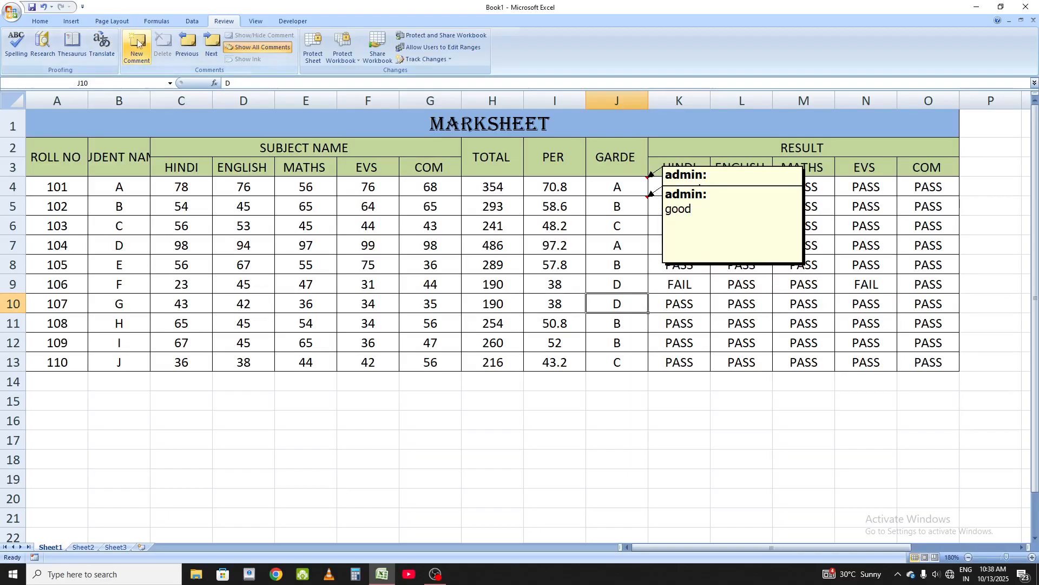
{"action": "left_click", "coordinate": [136, 47]}
{"action": "type", "text": "bad"}
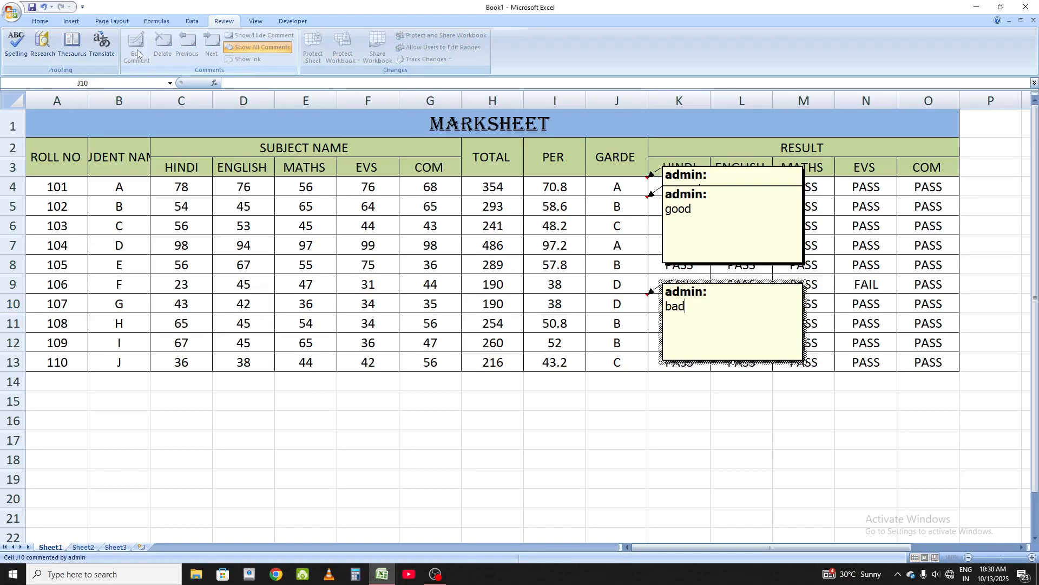
Step: Turn off showing all comments and hover over the commented grade cells to view their comments
{"action": "left_click", "coordinate": [636, 328]}
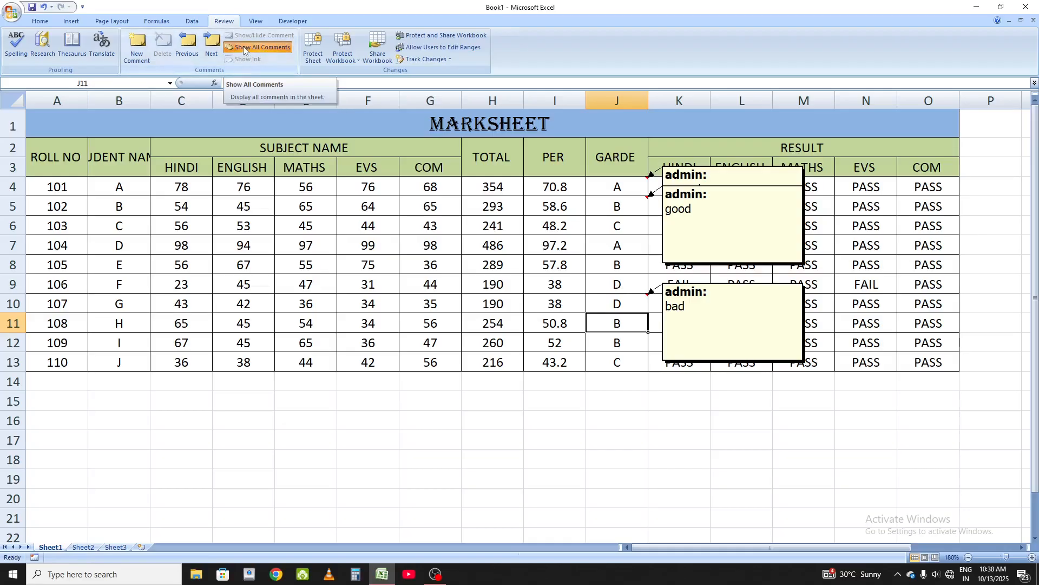
{"action": "left_click", "coordinate": [278, 47]}
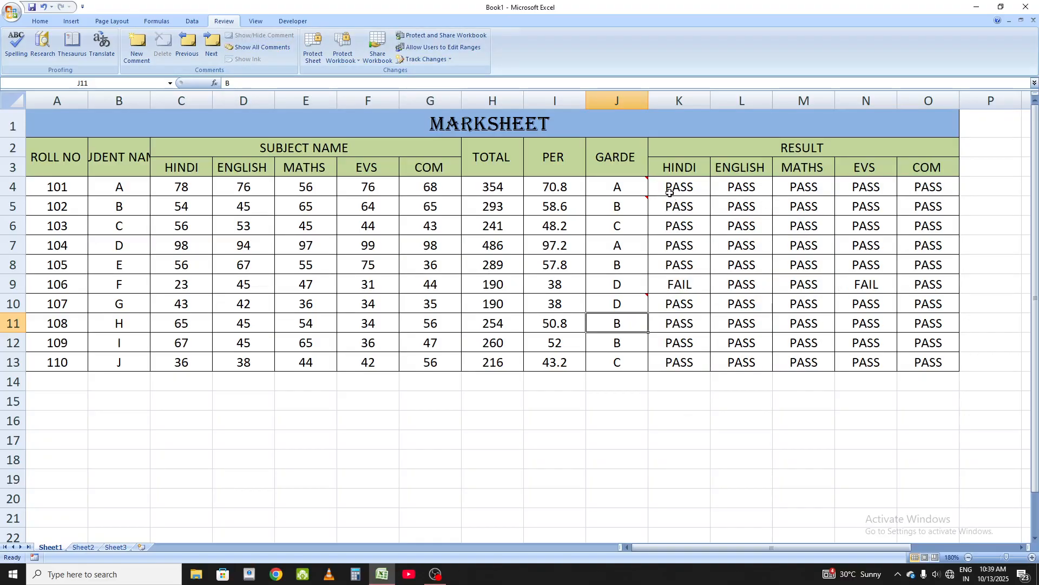
{"action": "mouse_move", "coordinate": [644, 187]}
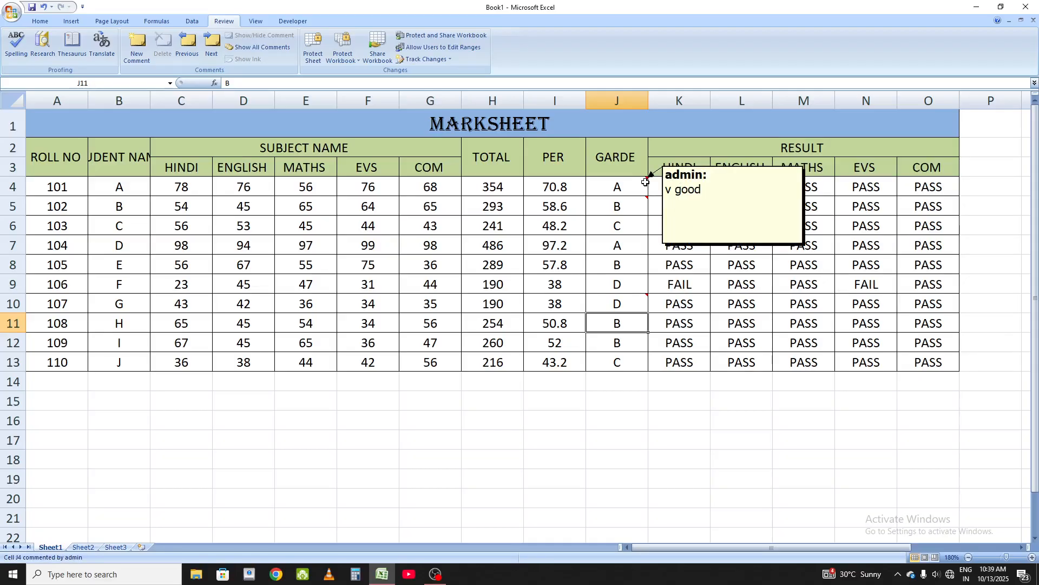
{"action": "mouse_move", "coordinate": [646, 205]}
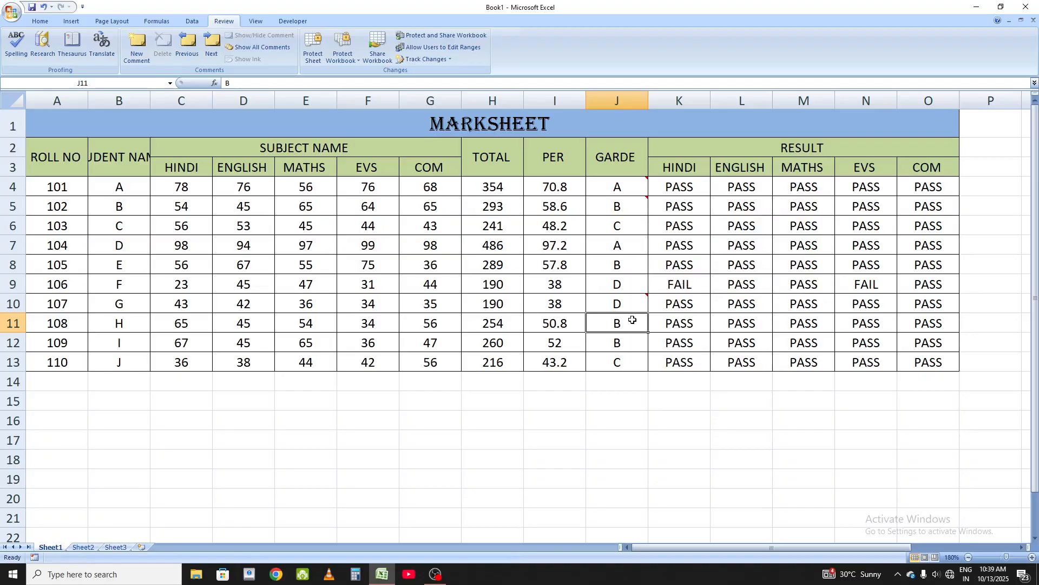
{"action": "mouse_move", "coordinate": [645, 298]}
Step: Step through the comments with Previous and Next, then delete the comment on cell J10
{"action": "left_click", "coordinate": [632, 298]}
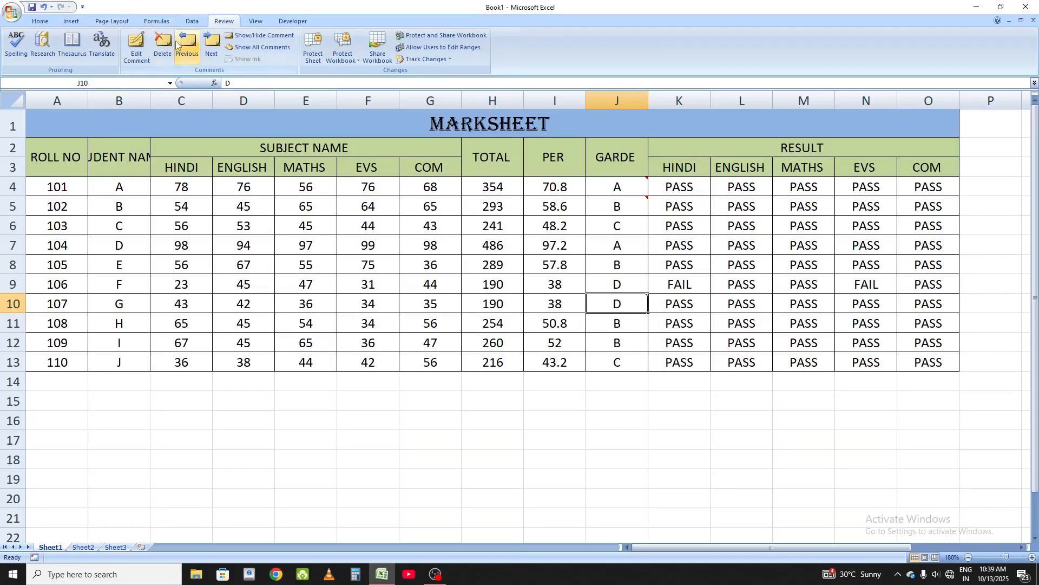
{"action": "mouse_move", "coordinate": [595, 203]}
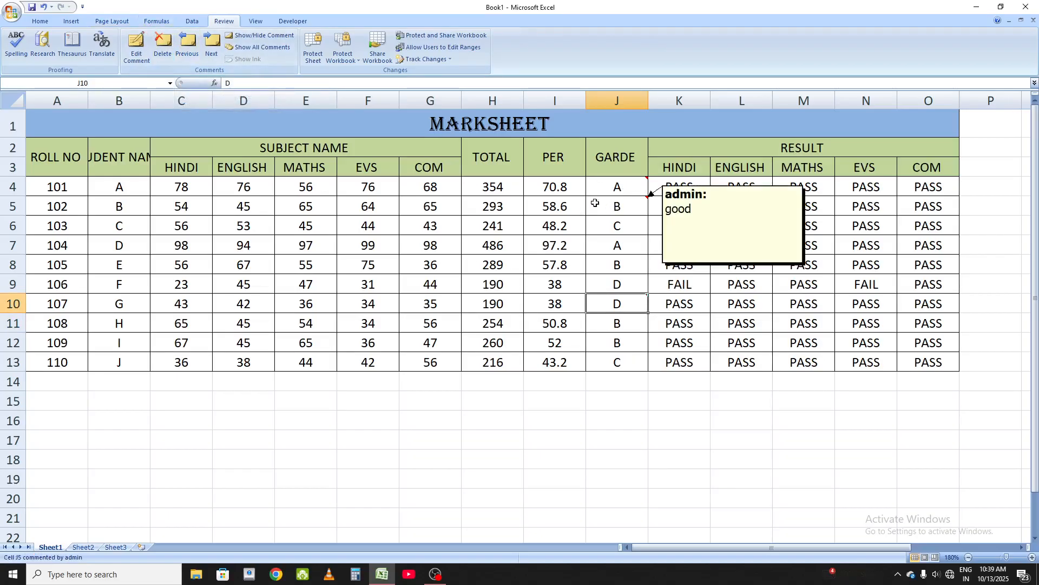
{"action": "left_click", "coordinate": [188, 39]}
{"action": "left_click", "coordinate": [188, 39]}
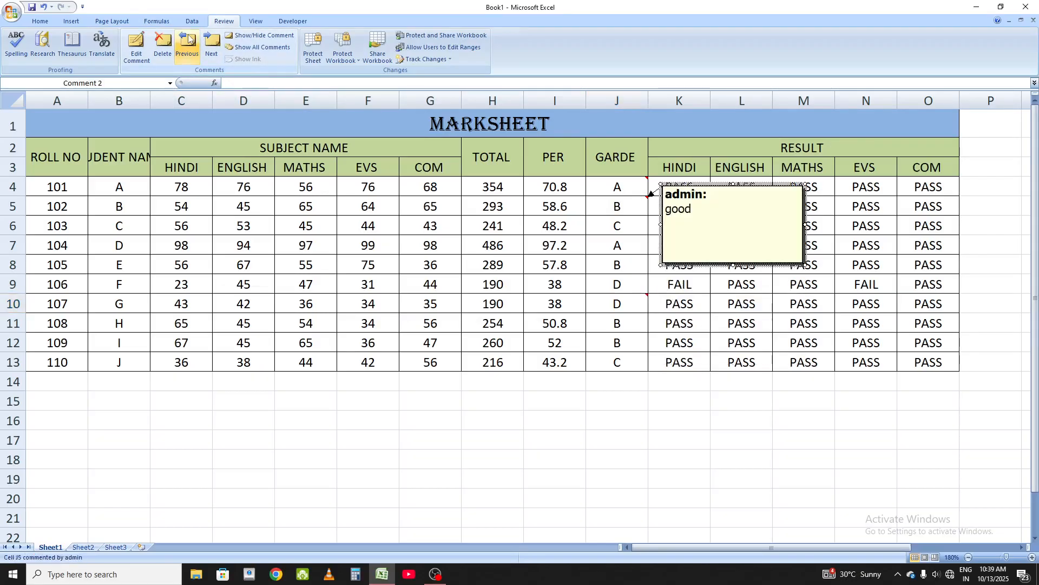
{"action": "left_click", "coordinate": [188, 39]}
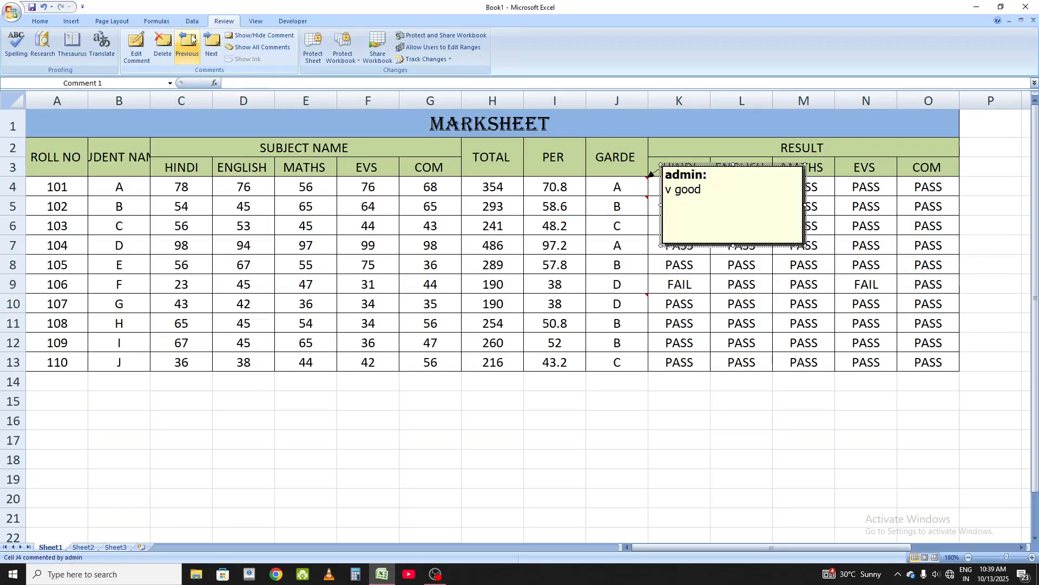
{"action": "left_click", "coordinate": [211, 45]}
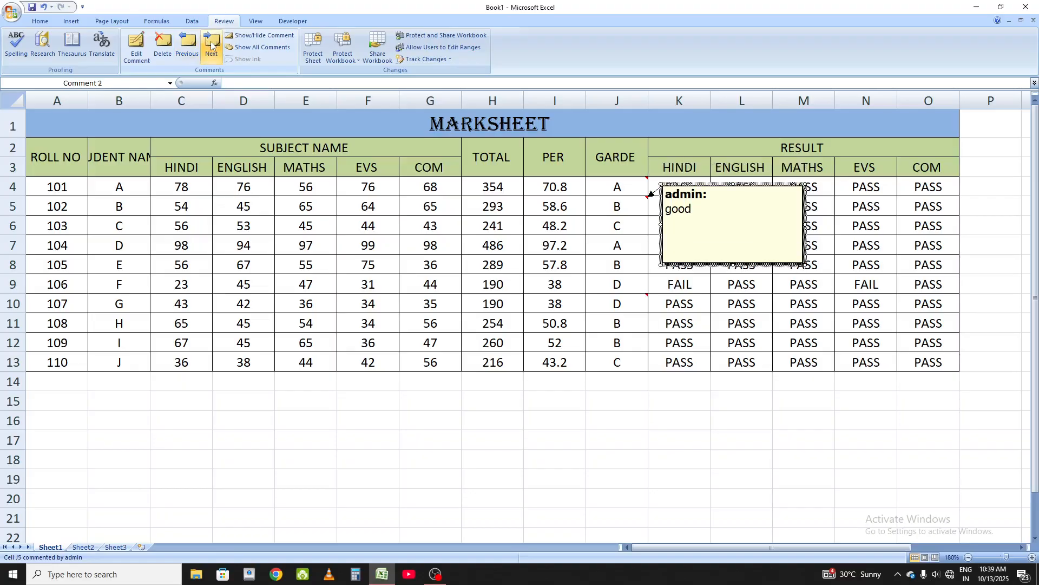
{"action": "left_click", "coordinate": [211, 45]}
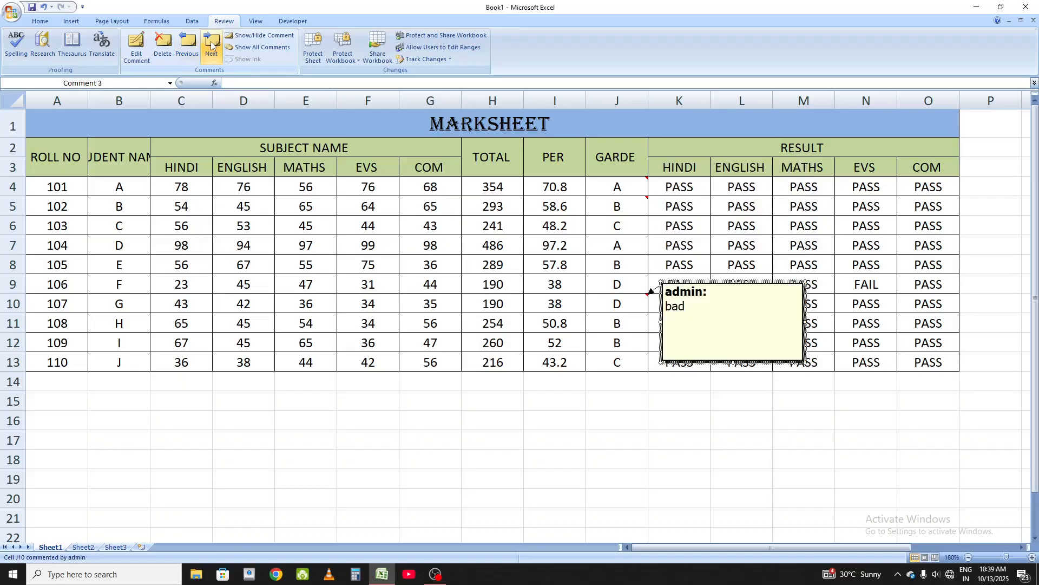
{"action": "left_click", "coordinate": [158, 52]}
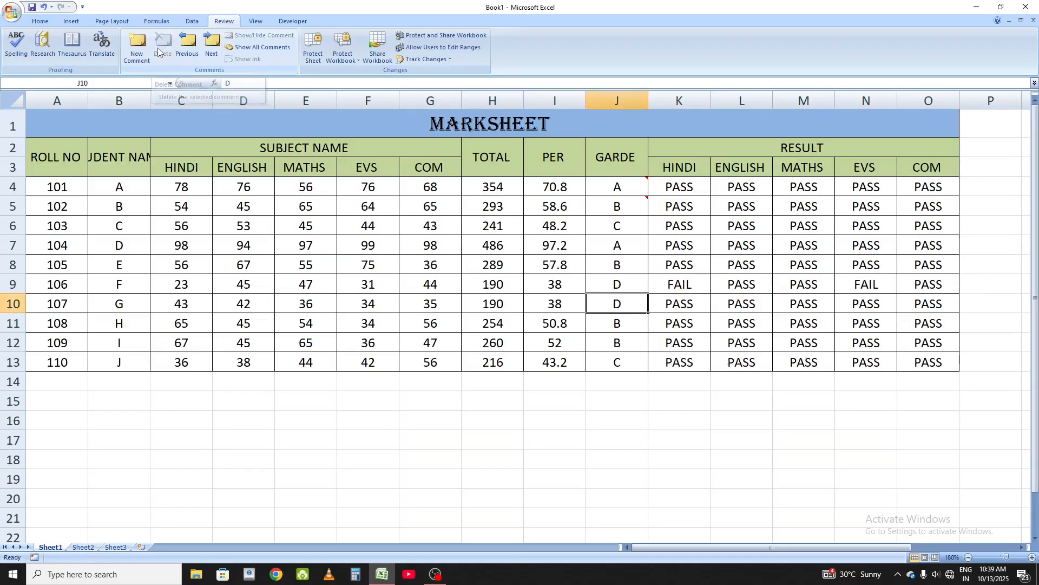
Step: Delete the comments on cells J4 and J5
{"action": "left_click", "coordinate": [596, 186]}
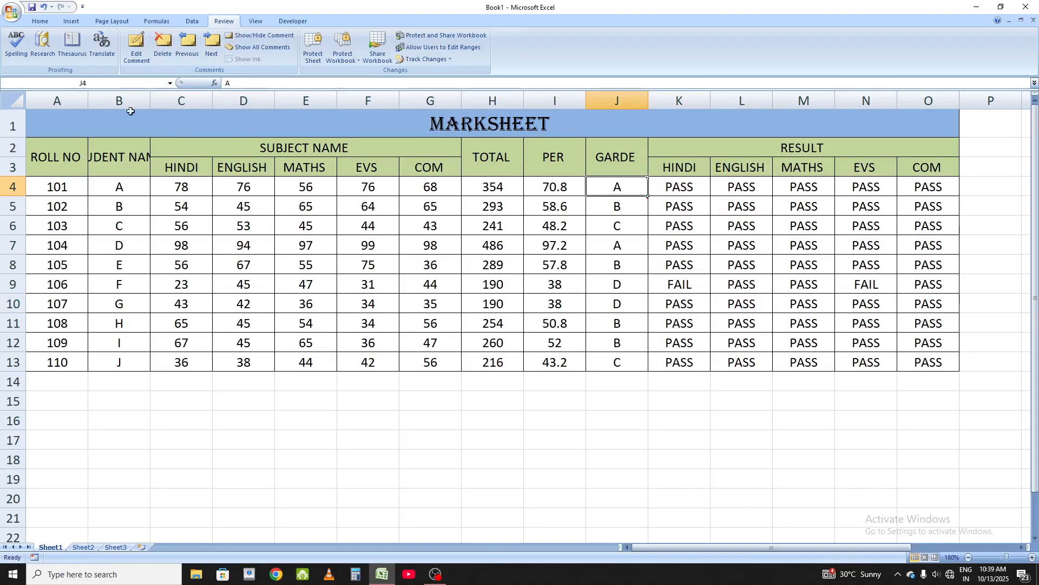
{"action": "left_click", "coordinate": [609, 204]}
{"action": "left_click", "coordinate": [163, 54]}
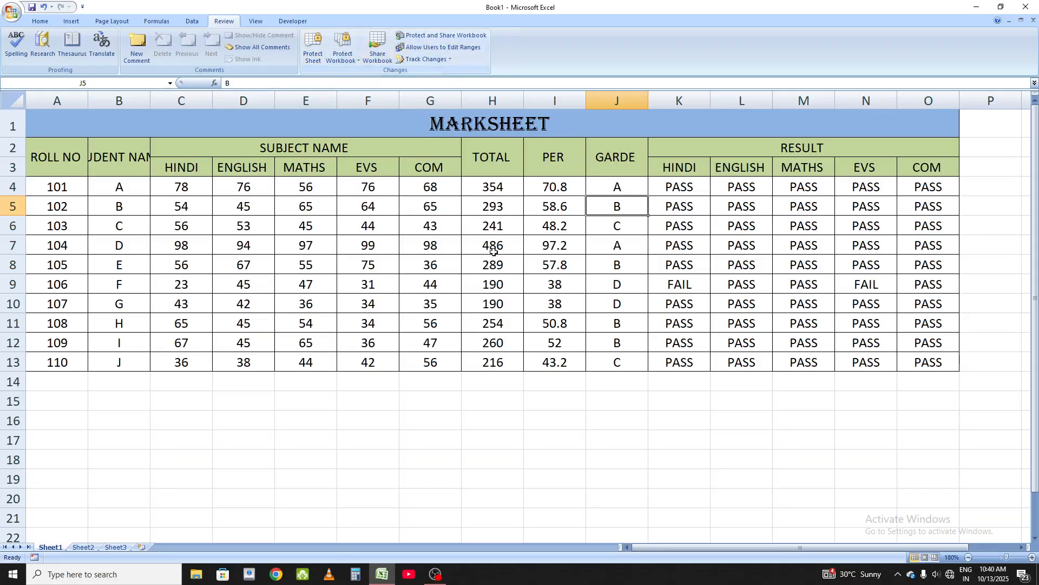
{"action": "left_click_drag", "start_coordinate": [143, 194], "coordinate": [764, 384]}
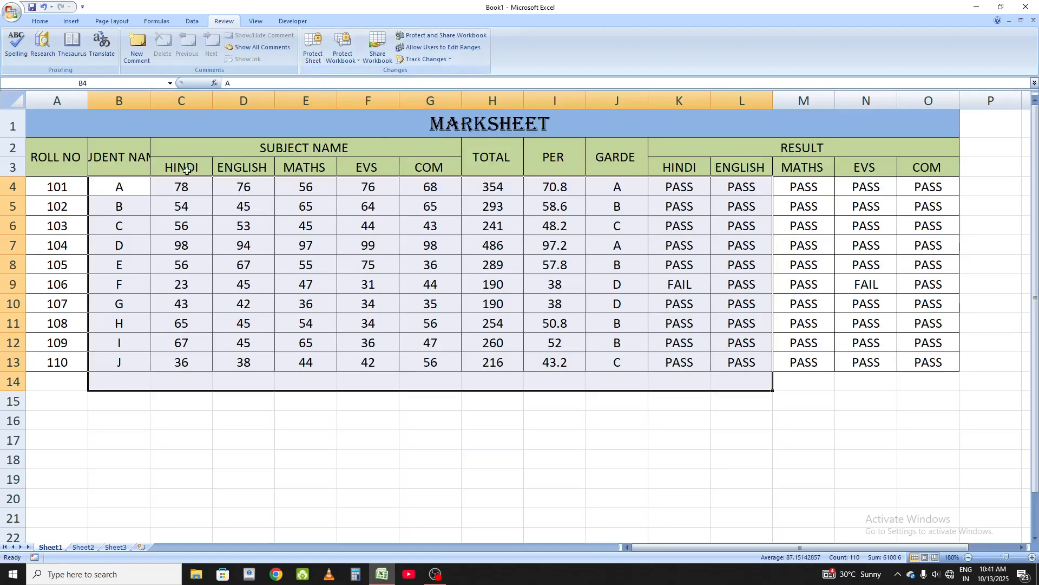
{"action": "left_click_drag", "start_coordinate": [158, 137], "coordinate": [276, 492]}
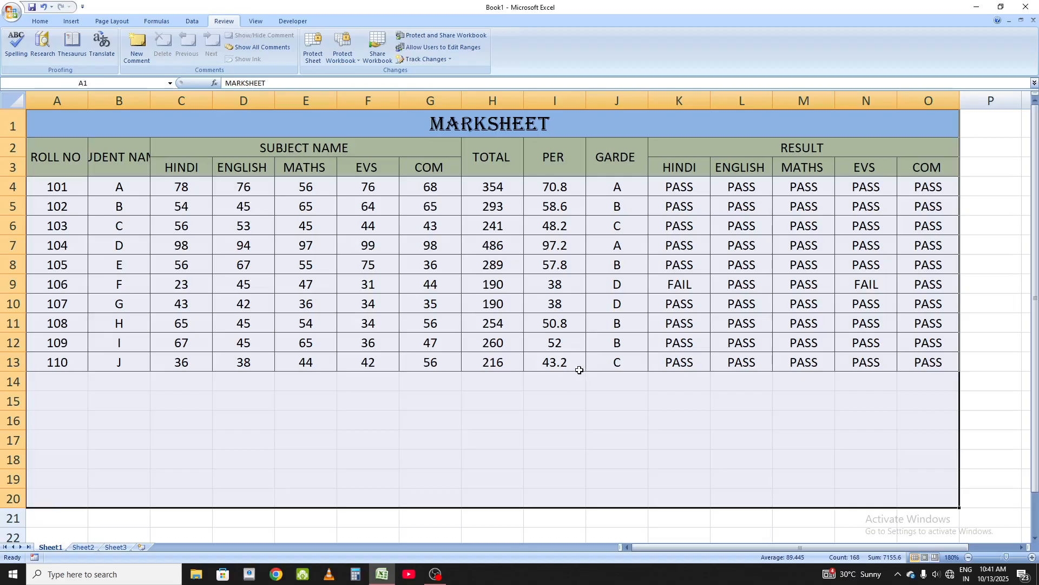
{"action": "left_click", "coordinate": [363, 376]}
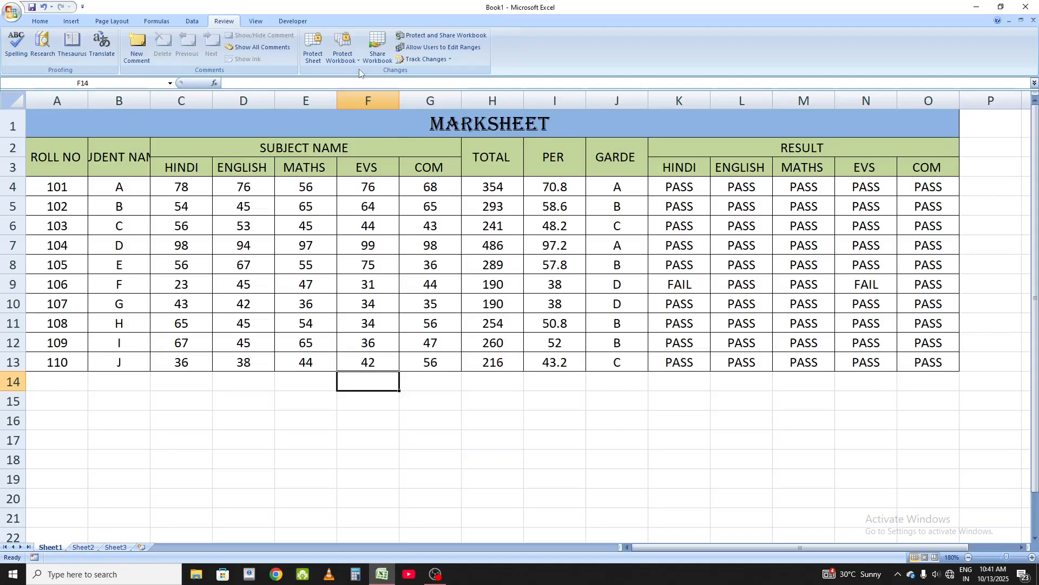
{"action": "right_click", "coordinate": [48, 549]}
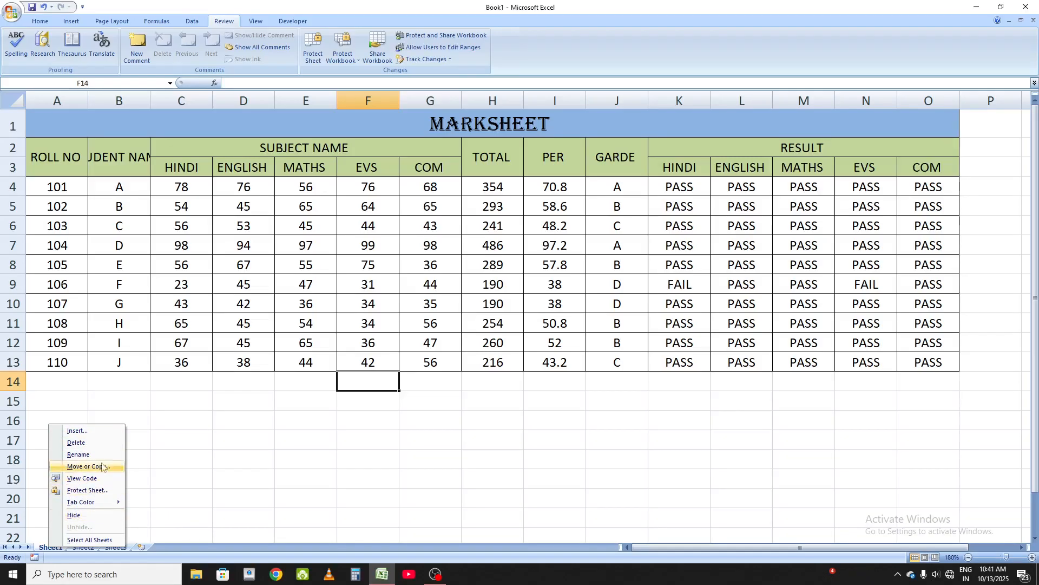
{"action": "mouse_move", "coordinate": [82, 502]}
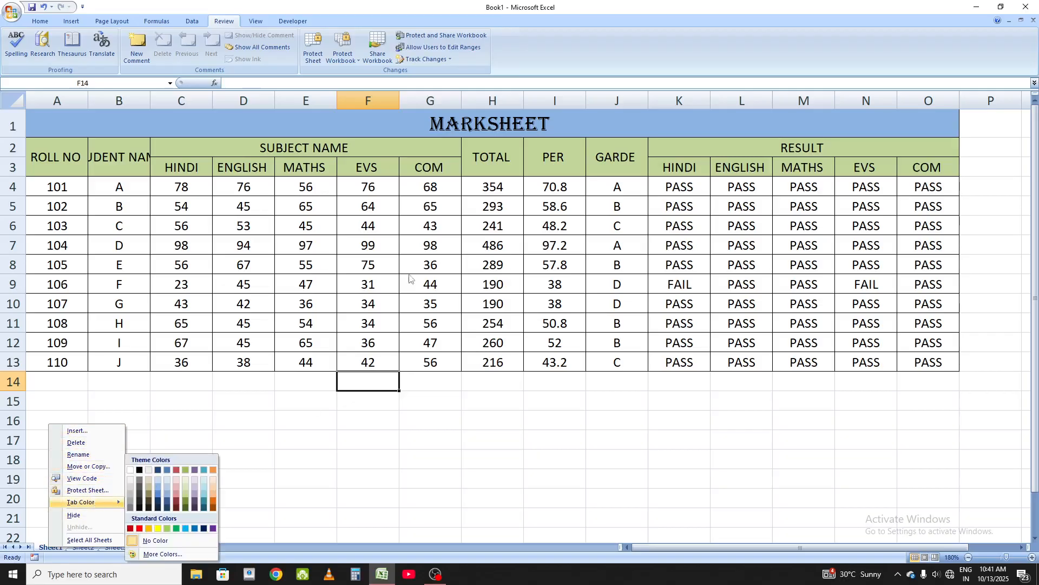
{"action": "left_click", "coordinate": [379, 263]}
Step: Open Protect Sheet and allow users every action from selecting locked cells through deleting rows
{"action": "left_click", "coordinate": [318, 46]}
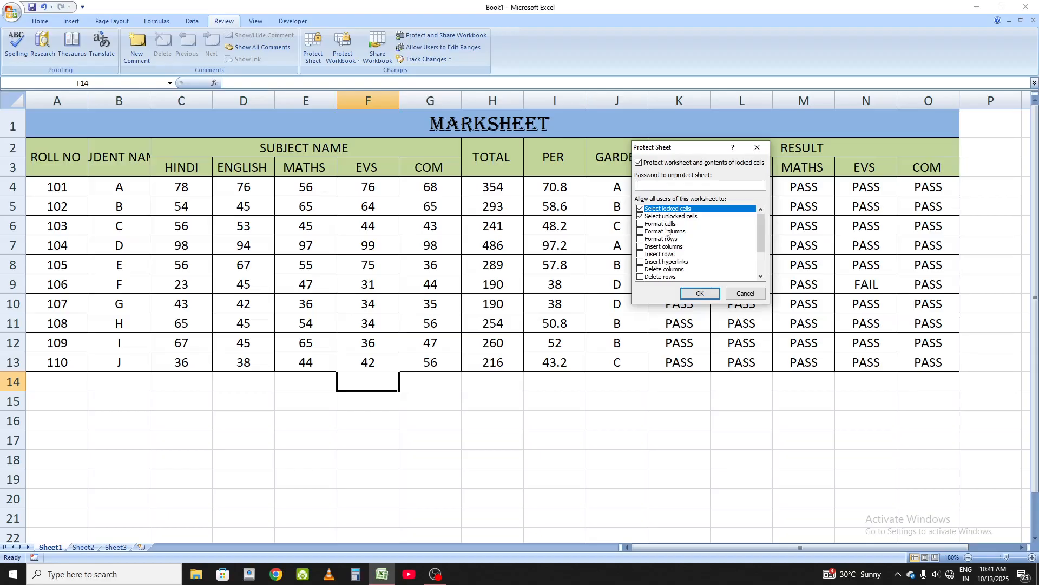
{"action": "left_click", "coordinate": [640, 216]}
{"action": "left_click", "coordinate": [640, 223]}
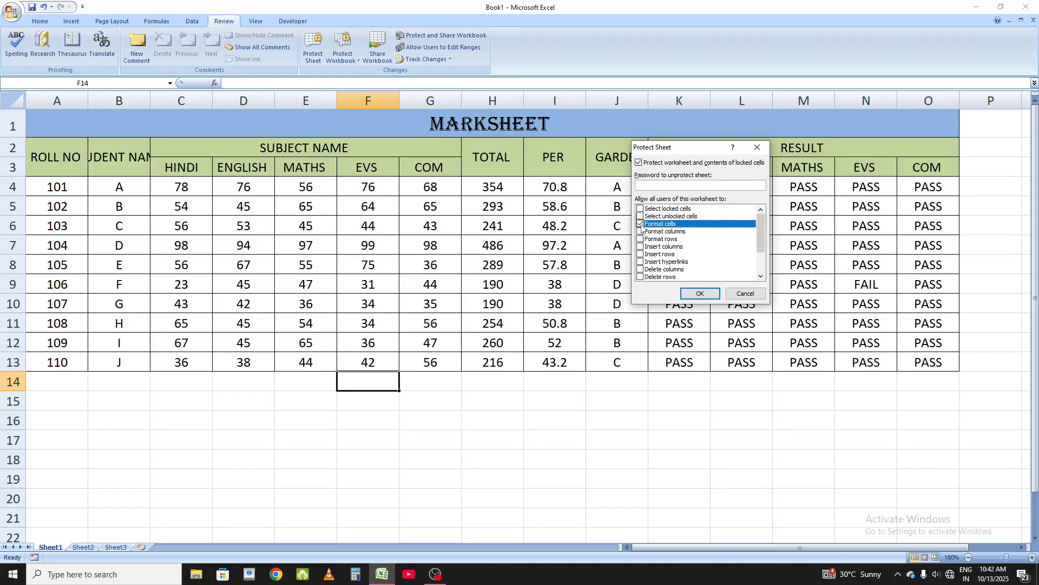
{"action": "left_click", "coordinate": [639, 216]}
{"action": "left_click", "coordinate": [639, 208]}
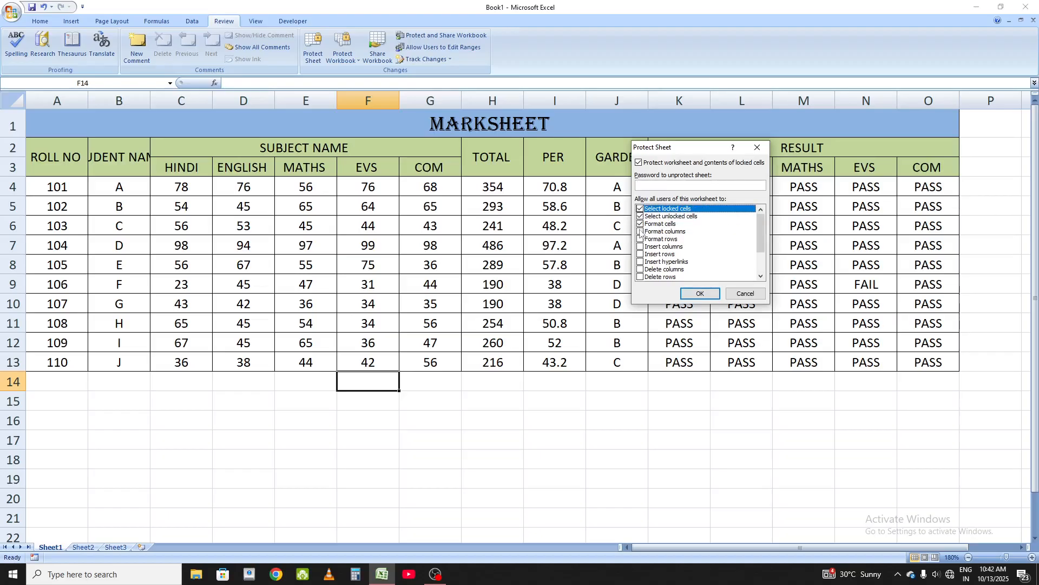
{"action": "left_click", "coordinate": [641, 232]}
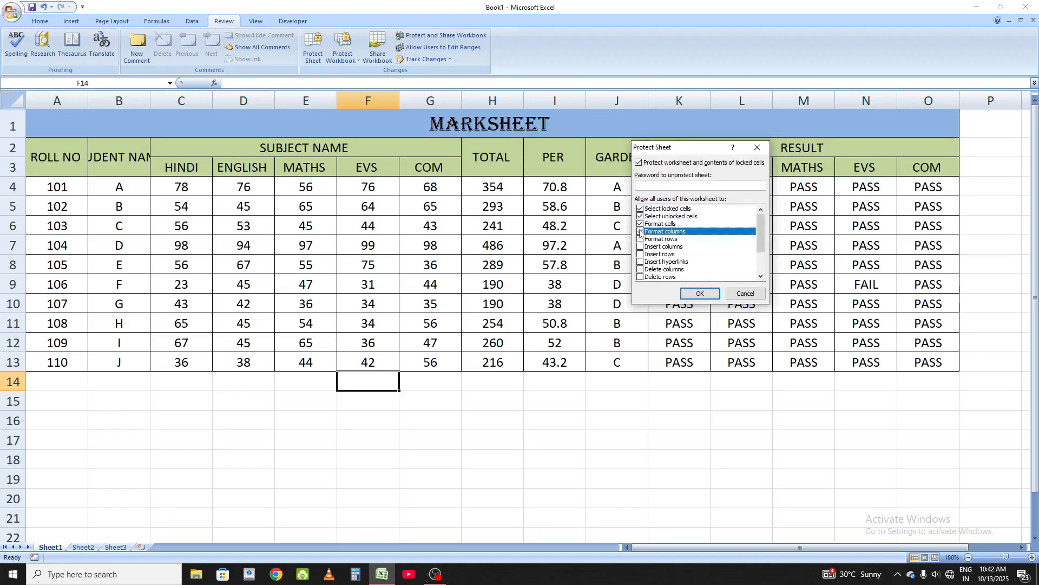
{"action": "left_click", "coordinate": [641, 239]}
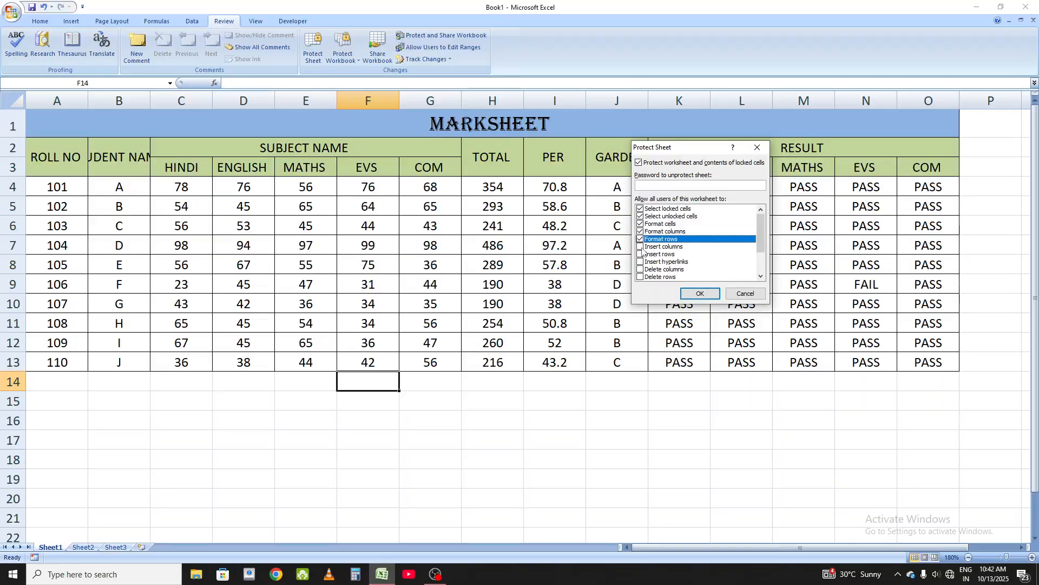
{"action": "left_click", "coordinate": [640, 247]}
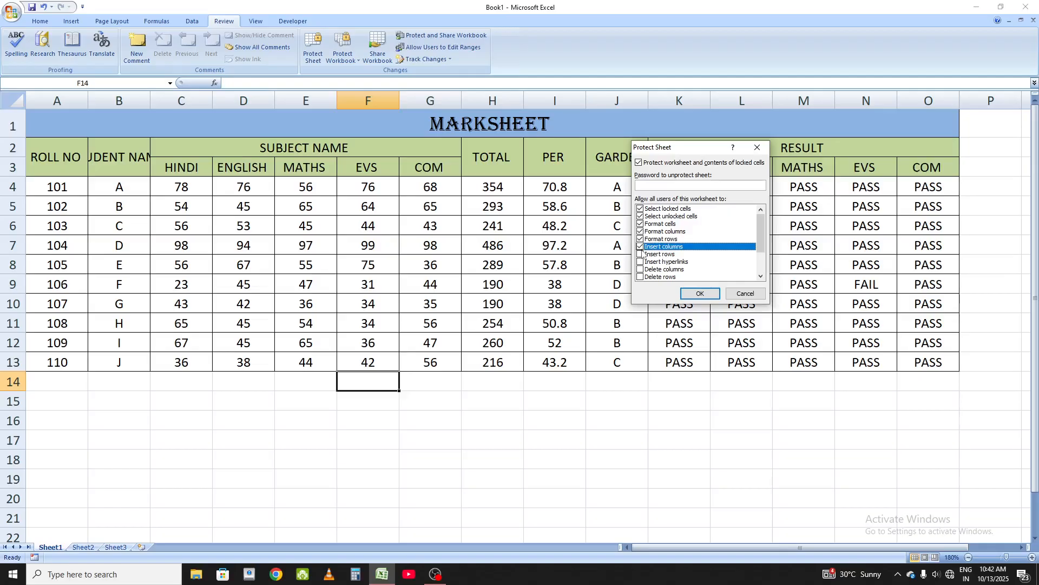
{"action": "left_click", "coordinate": [642, 255]}
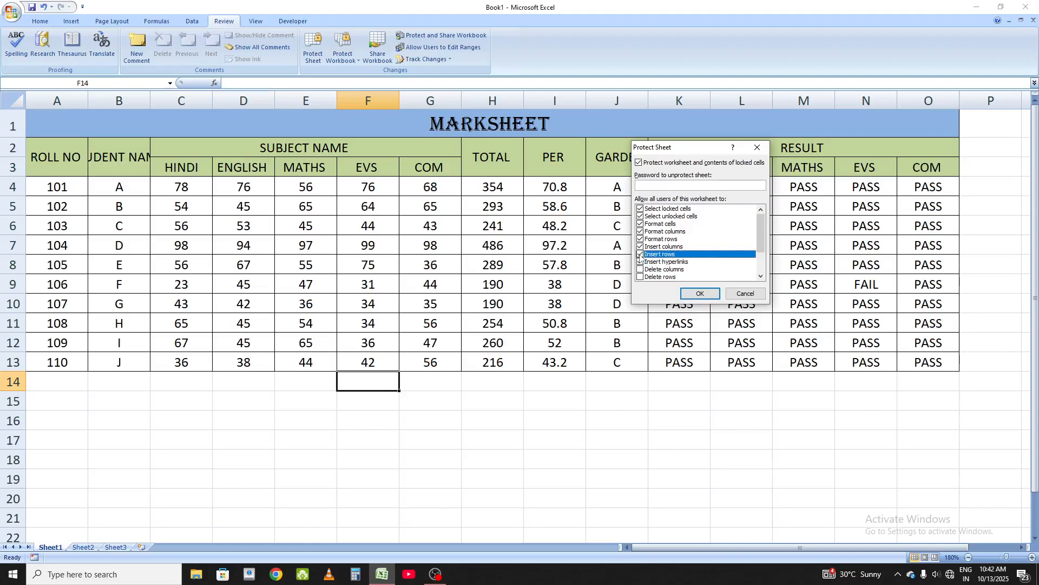
{"action": "left_click", "coordinate": [641, 262]}
{"action": "left_click", "coordinate": [641, 269]}
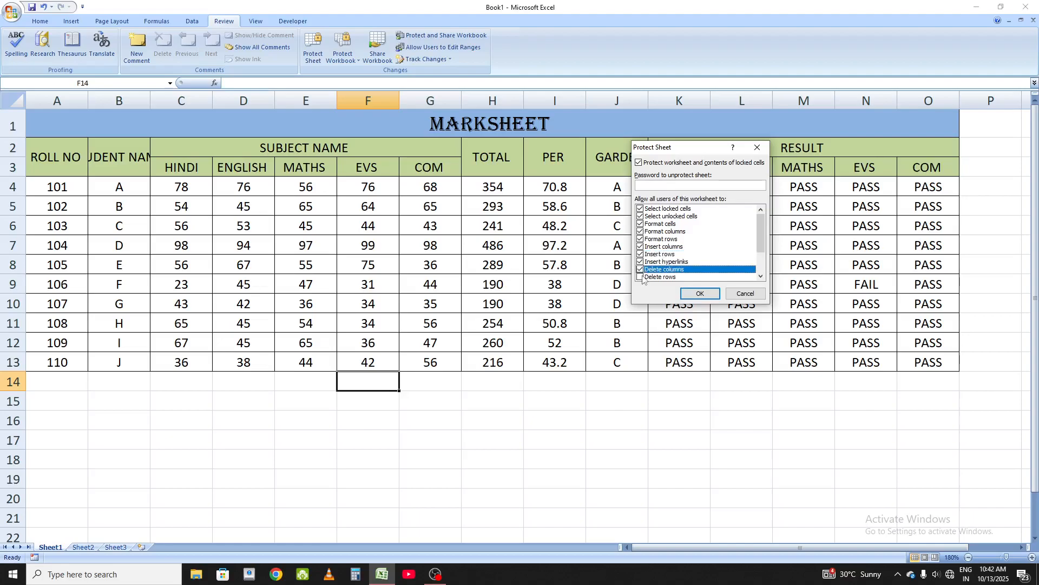
{"action": "left_click", "coordinate": [642, 276]}
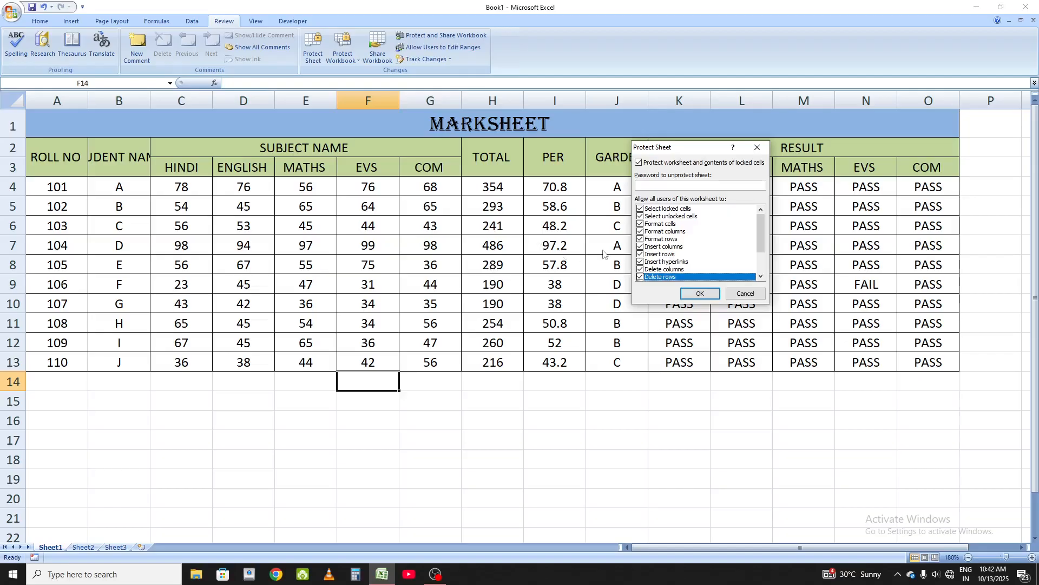
Step: Also allow sorting, AutoFilter, PivotTable reports, editing objects and scenarios, then apply the protection and confirm its password
{"action": "scroll", "coordinate": [734, 267], "scroll_direction": "down", "scroll_amount": 3}
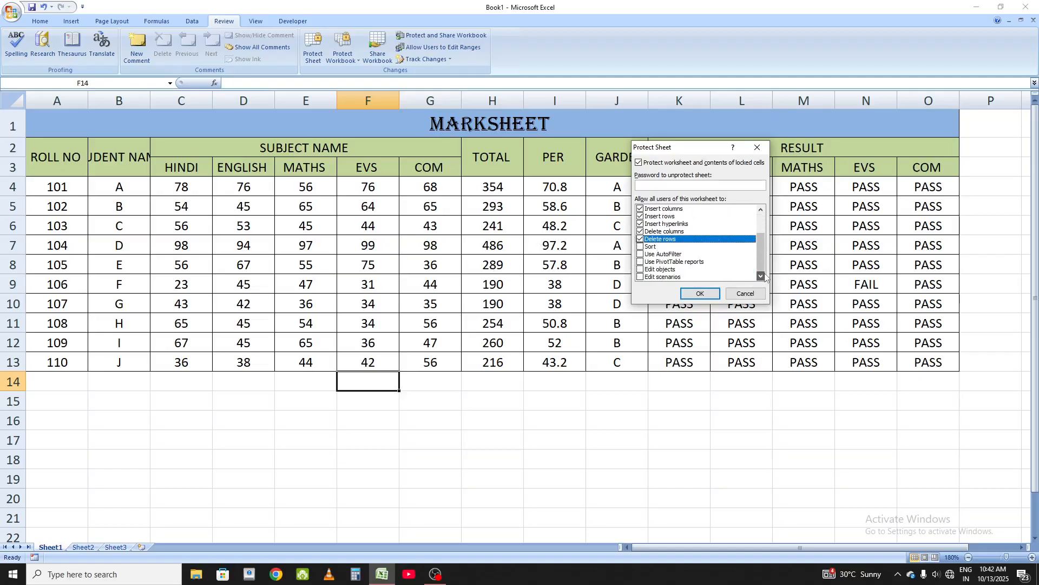
{"action": "left_click", "coordinate": [640, 246]}
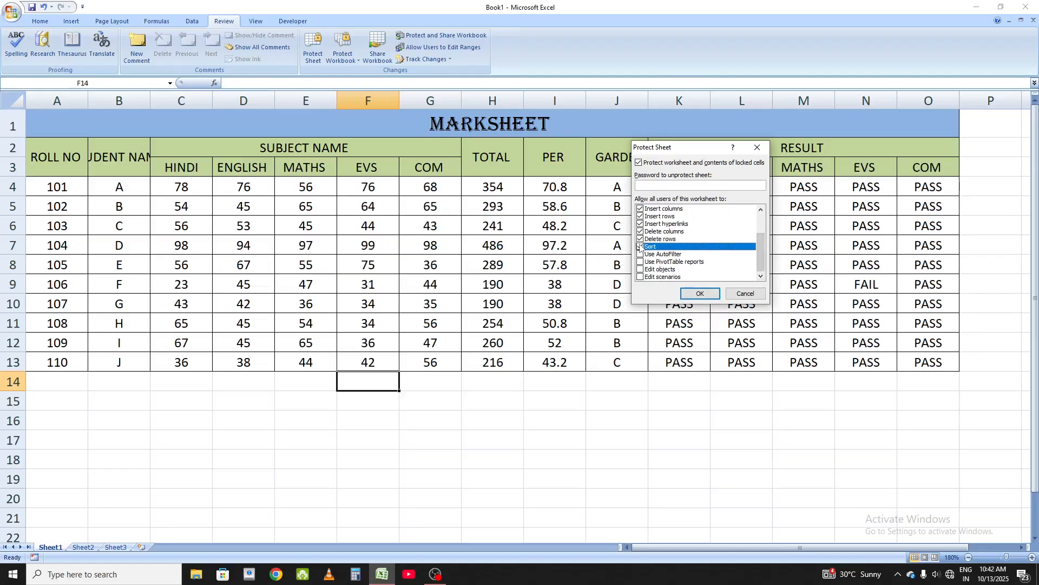
{"action": "left_click", "coordinate": [641, 255]}
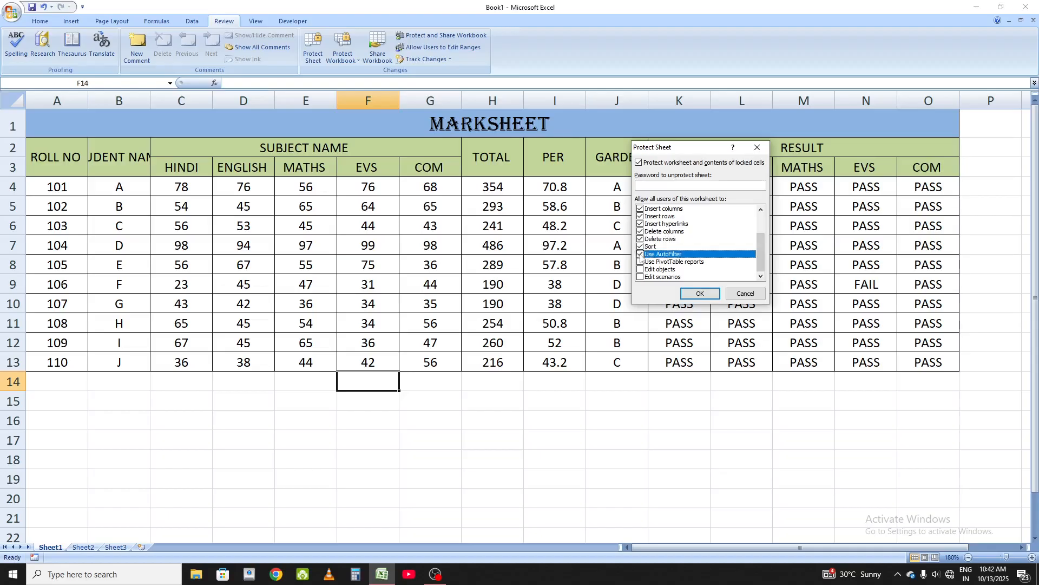
{"action": "left_click", "coordinate": [640, 262]}
{"action": "left_click", "coordinate": [641, 269]}
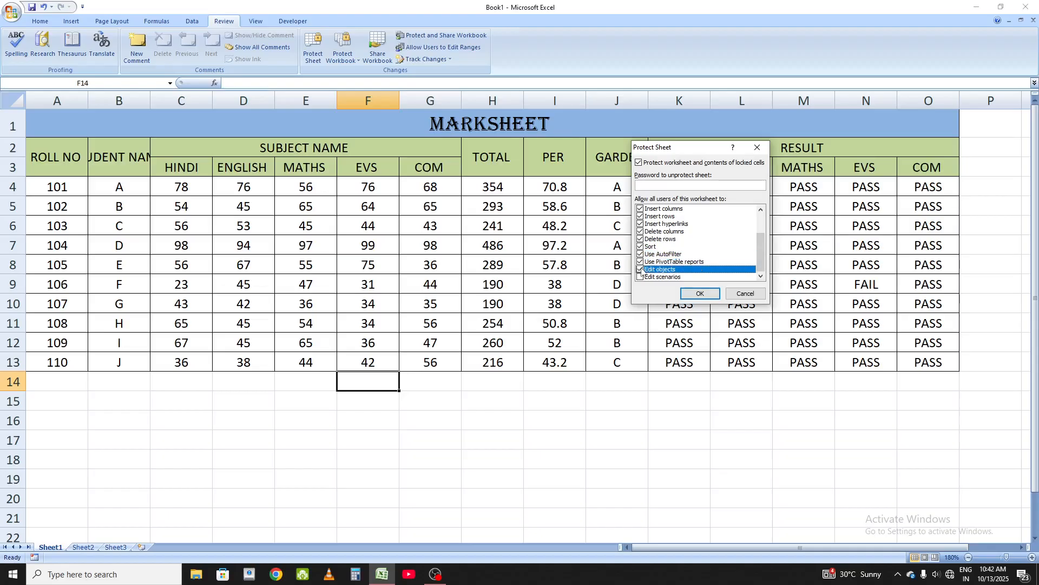
{"action": "left_click", "coordinate": [640, 277]}
{"action": "scroll", "coordinate": [678, 267], "scroll_direction": "up", "scroll_amount": 2}
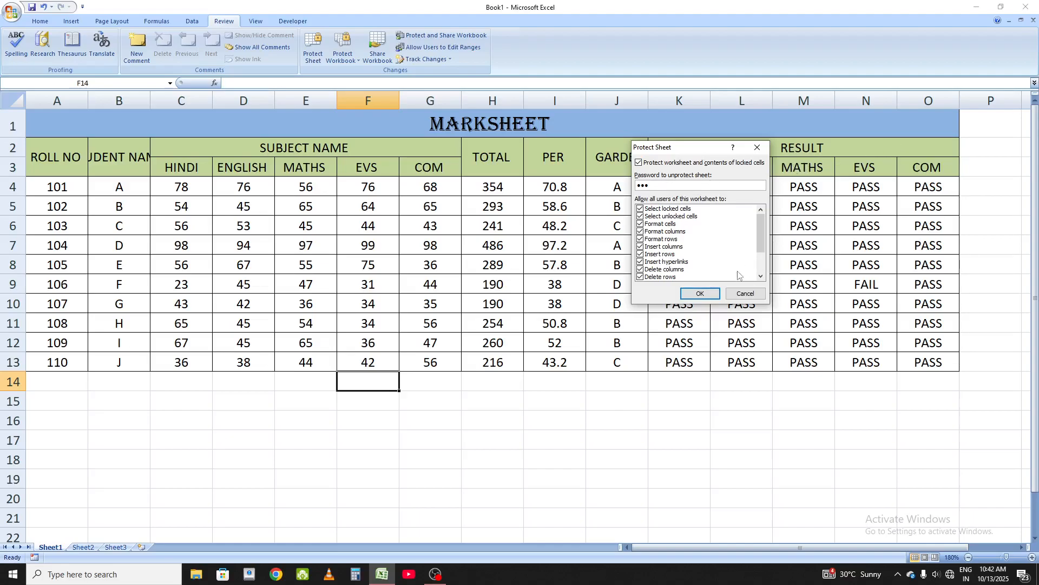
{"action": "left_click", "coordinate": [700, 294]}
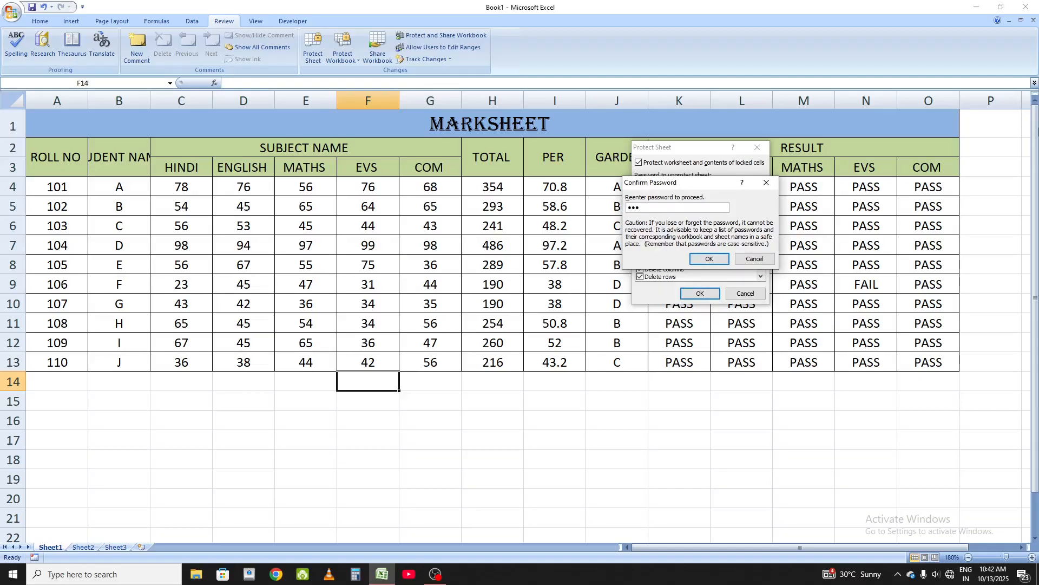
{"action": "left_click", "coordinate": [710, 259]}
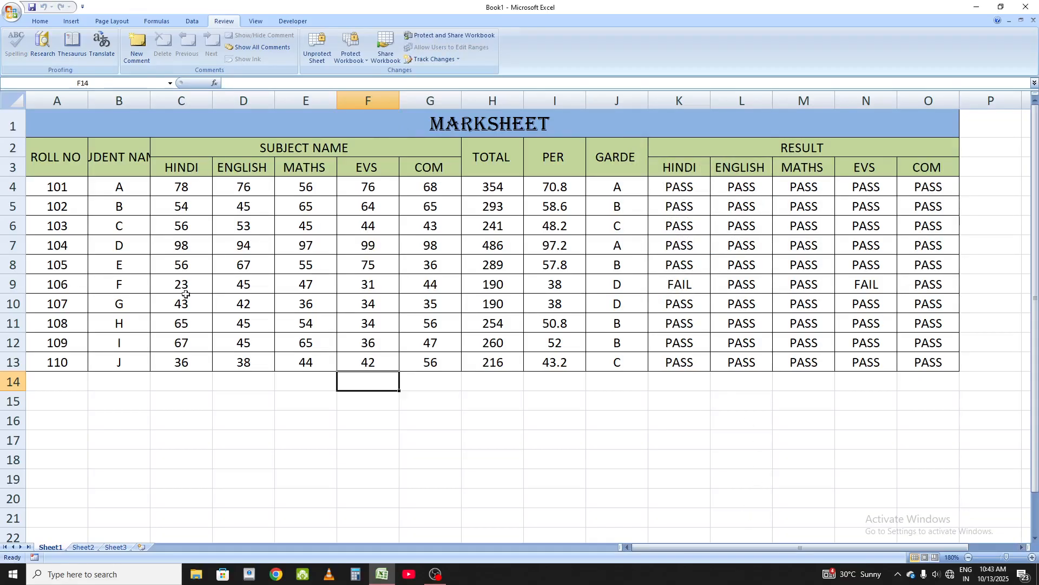
Step: Try to edit cell H10 on the protected sheet and dismiss the read-only warning
{"action": "left_click", "coordinate": [466, 309]}
{"action": "double_click", "coordinate": [467, 310]}
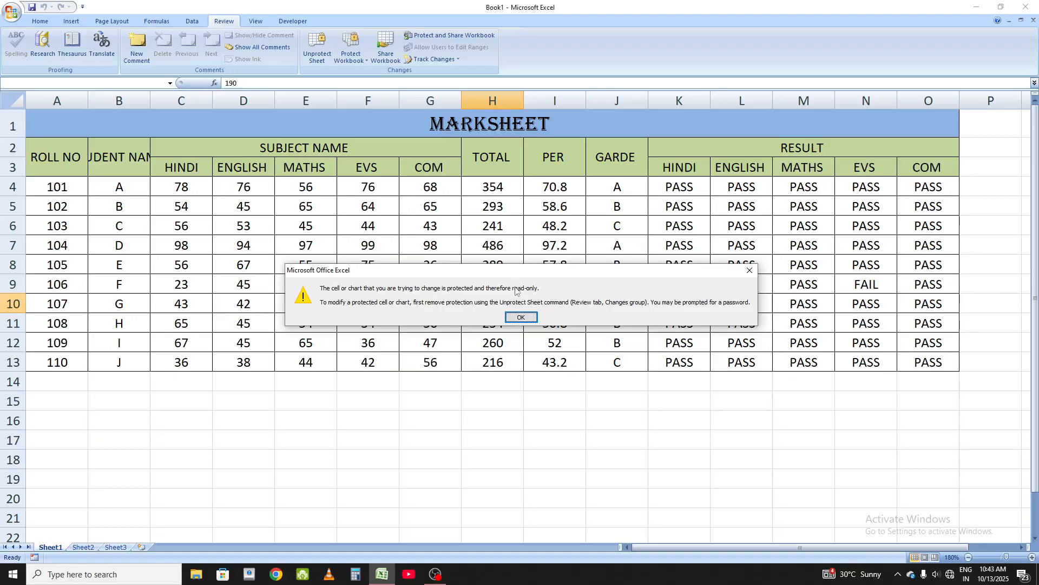
{"action": "left_click", "coordinate": [746, 273]}
{"action": "left_click", "coordinate": [573, 379]}
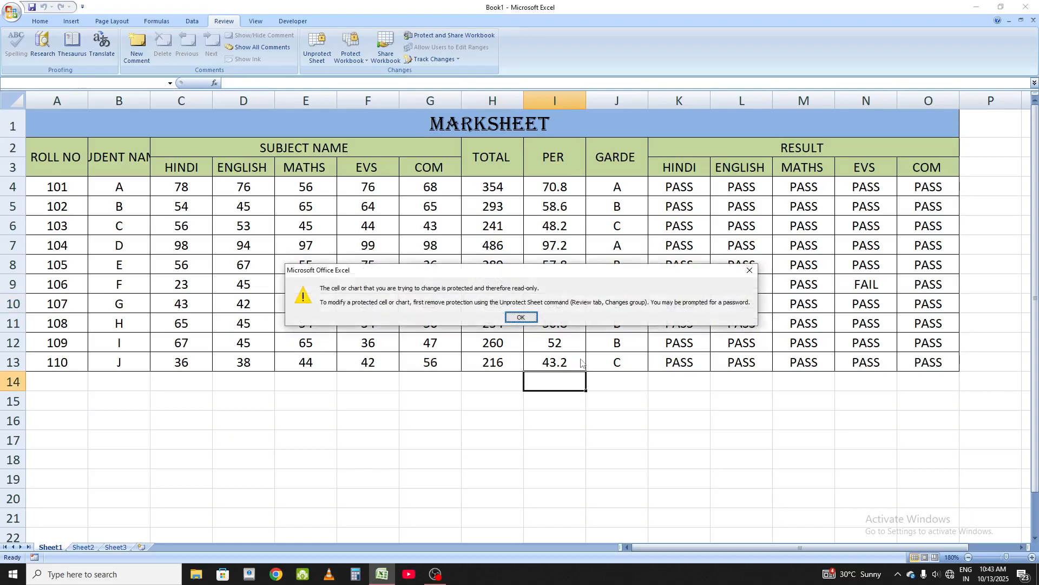
{"action": "left_click", "coordinate": [518, 316]}
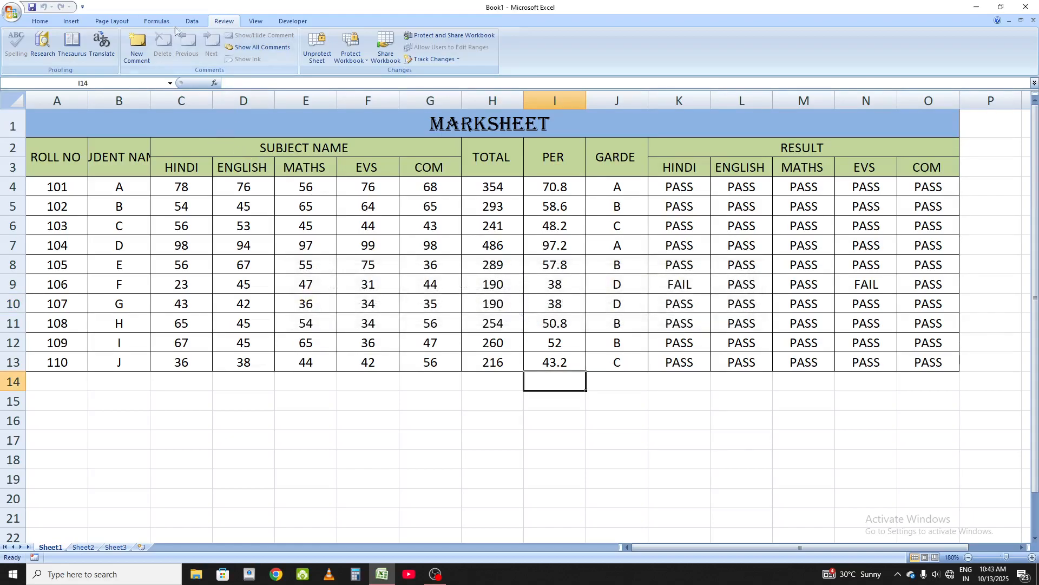
Step: Browse the Data, Page Layout, Insert and Home tabs to examine which commands are disabled under protection
{"action": "left_click", "coordinate": [192, 21]}
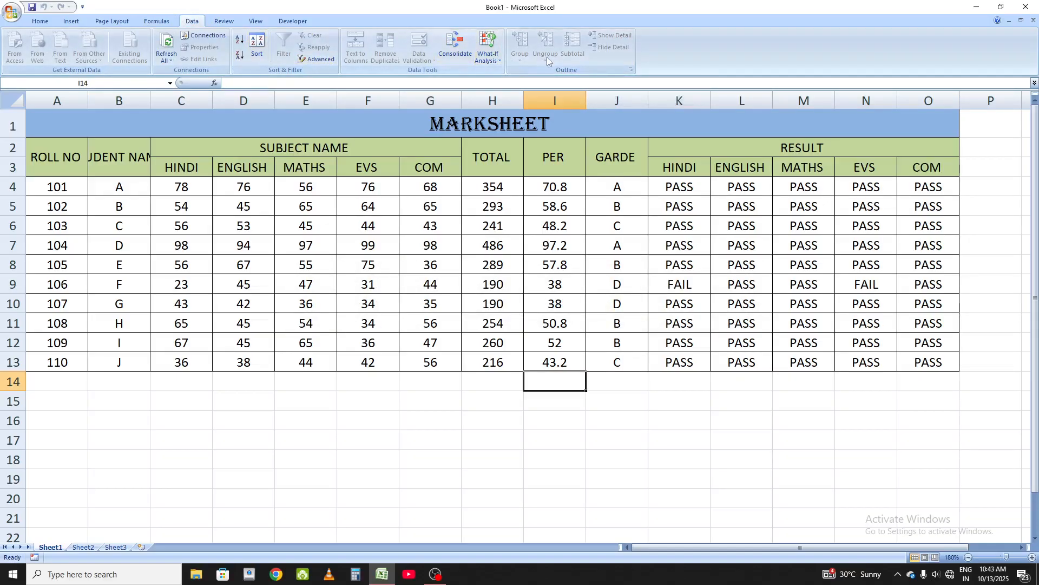
{"action": "left_click", "coordinate": [112, 22]}
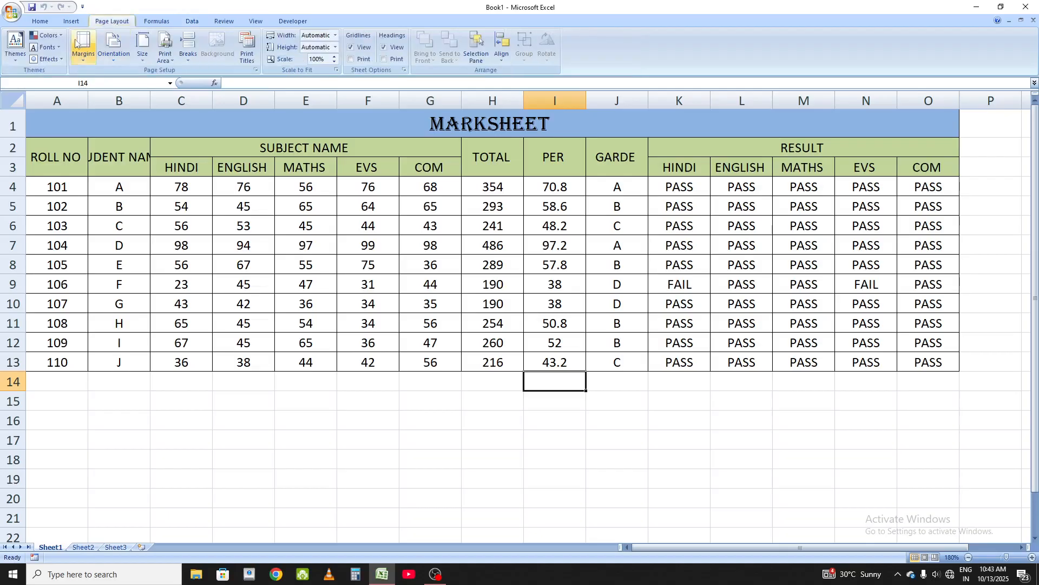
{"action": "left_click", "coordinate": [340, 210]}
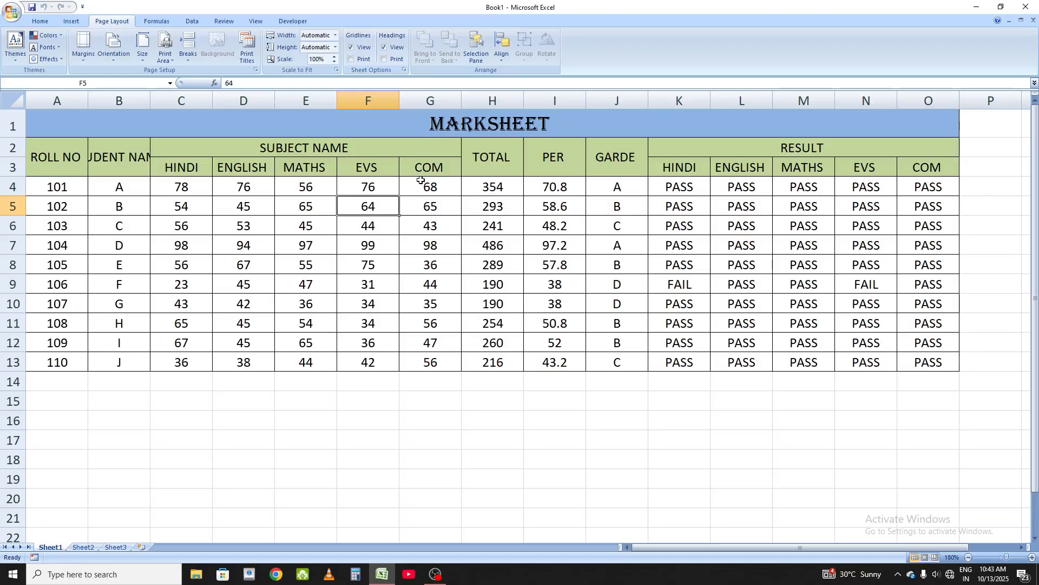
{"action": "left_click", "coordinate": [71, 22]}
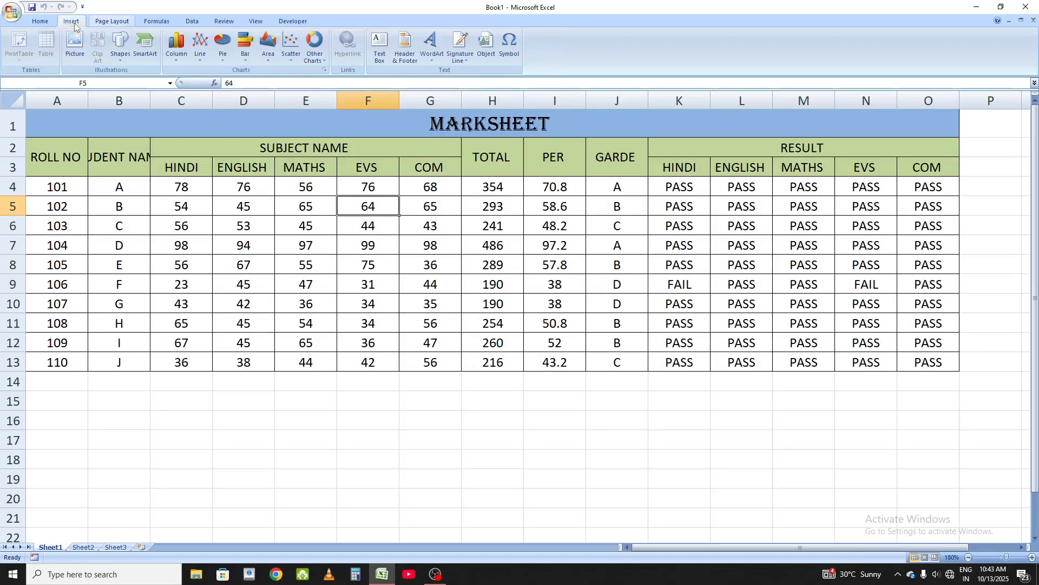
{"action": "left_click", "coordinate": [40, 22]}
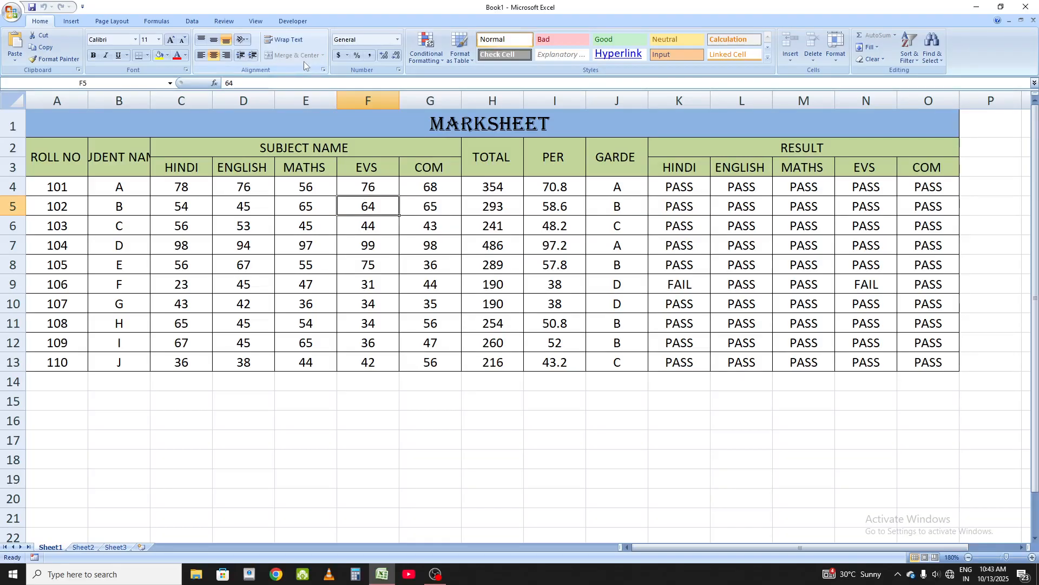
Step: Unprotect the sheet by entering its password
{"action": "left_click", "coordinate": [225, 21]}
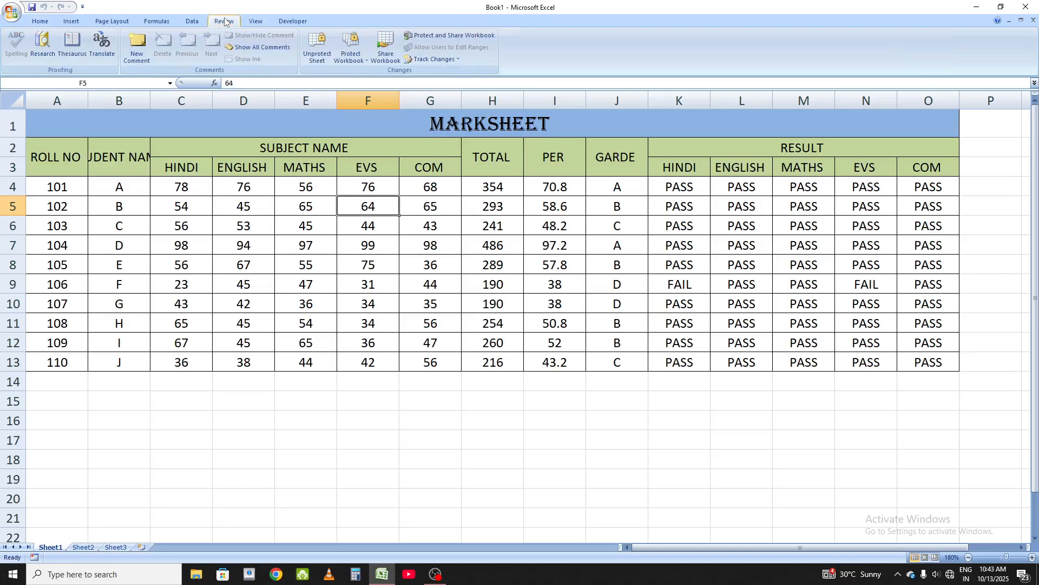
{"action": "left_click", "coordinate": [323, 48]}
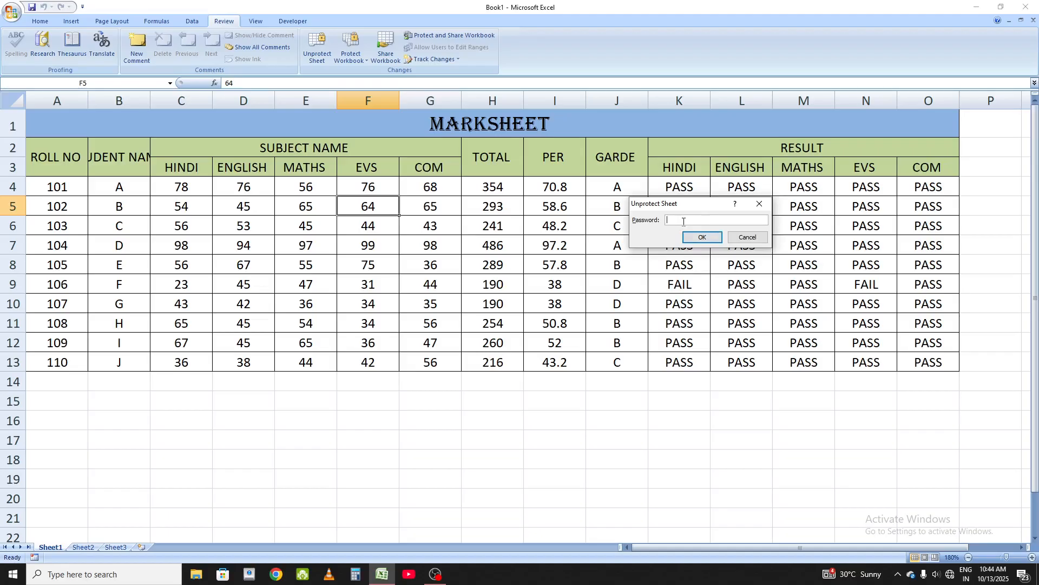
{"action": "type", "text": "123"}
{"action": "left_click", "coordinate": [703, 236]}
Step: Type test text hikhj in E16, ghjgh in H16 and wer in C15 to check editing works
{"action": "left_click", "coordinate": [276, 344]}
{"action": "left_click", "coordinate": [280, 420]}
{"action": "type", "text": "hikhj"}
{"action": "left_click", "coordinate": [477, 420]}
{"action": "type", "text": "ghjgh"}
{"action": "left_click", "coordinate": [201, 400]}
{"action": "type", "text": "wer"}
{"action": "left_click", "coordinate": [219, 433]}
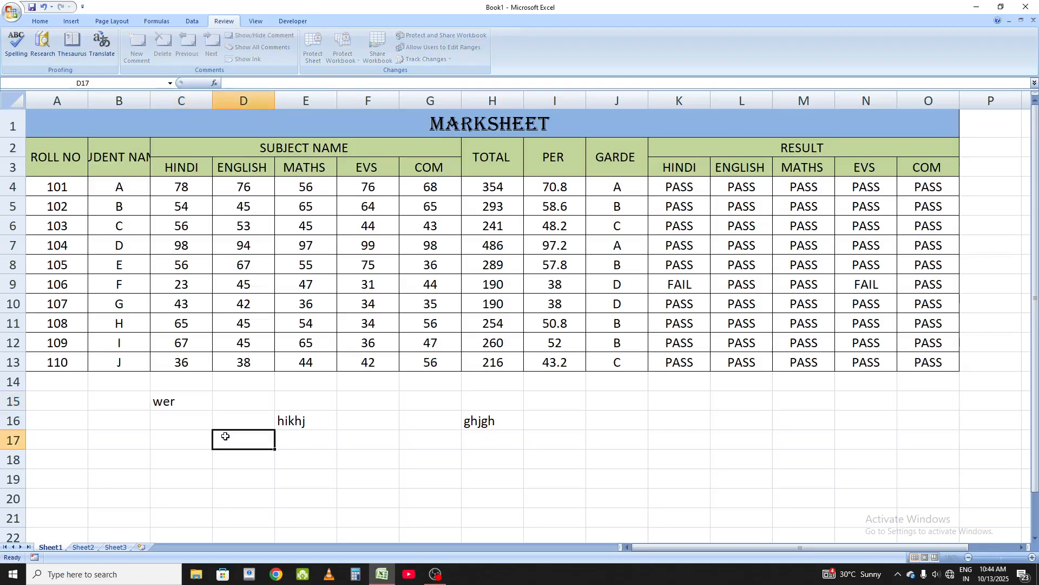
Step: Clear the test text from range B15:H17
{"action": "left_click_drag", "start_coordinate": [148, 410], "coordinate": [477, 439]}
{"action": "key", "text": "Delete"}
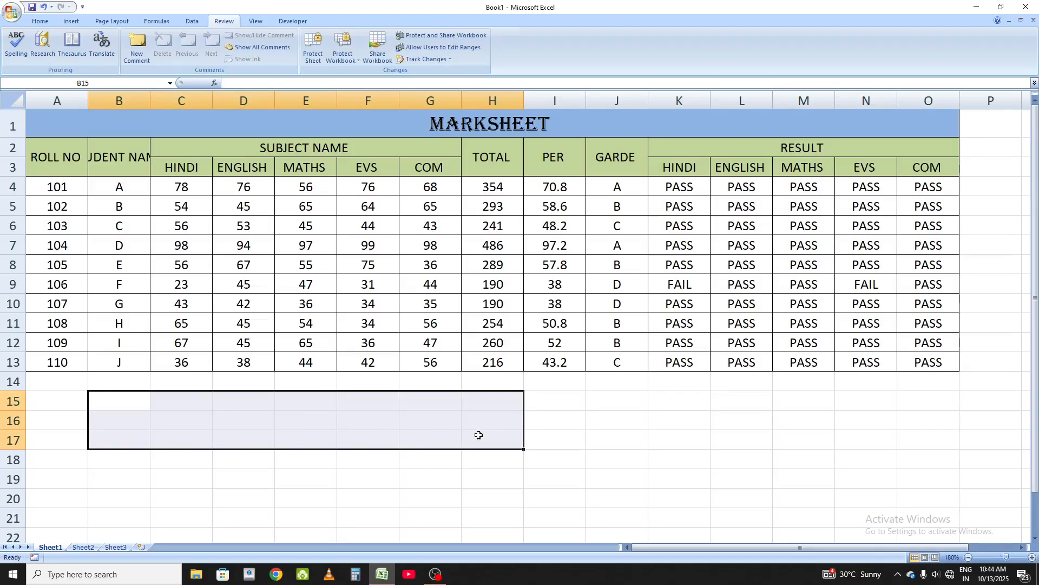
{"action": "left_click", "coordinate": [299, 505]}
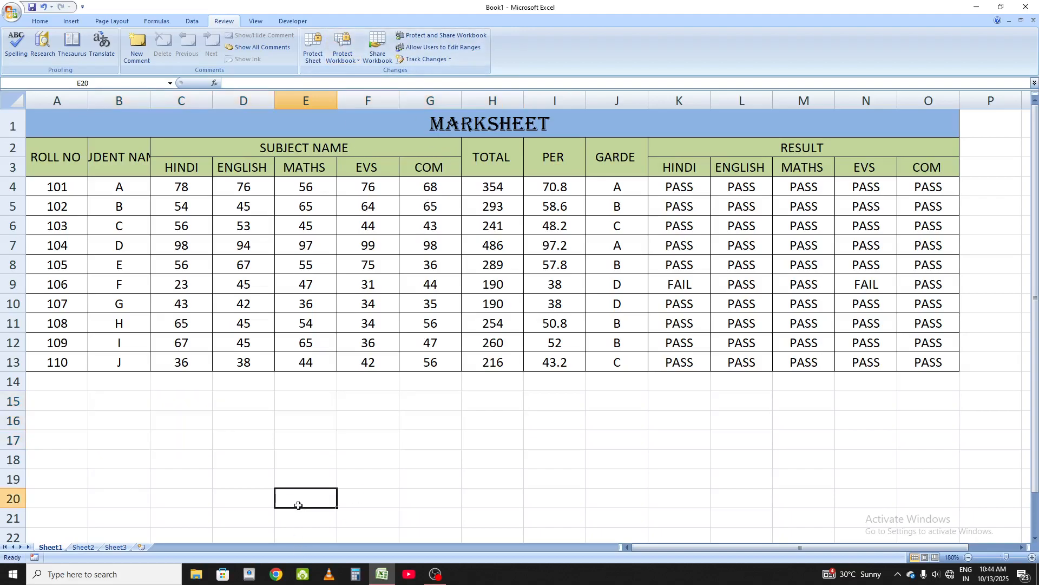
Step: Rename Sheet1 as bda
{"action": "right_click", "coordinate": [59, 549]}
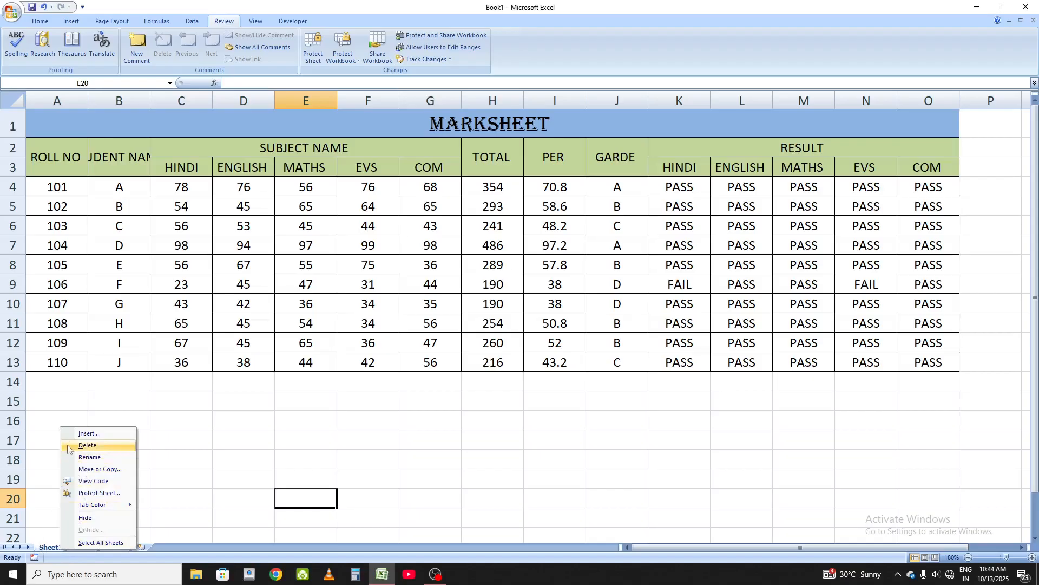
{"action": "left_click", "coordinate": [89, 457]}
{"action": "type", "text": "bda"}
{"action": "left_click", "coordinate": [117, 472]}
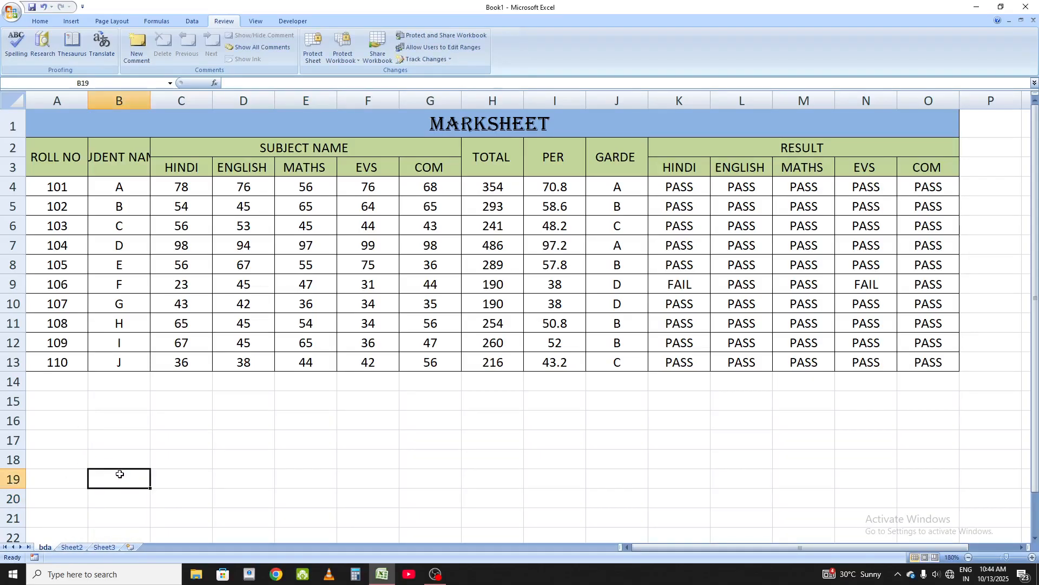
Step: Protect the workbook structure with a password, entering and confirming it
{"action": "right_click", "coordinate": [46, 547]}
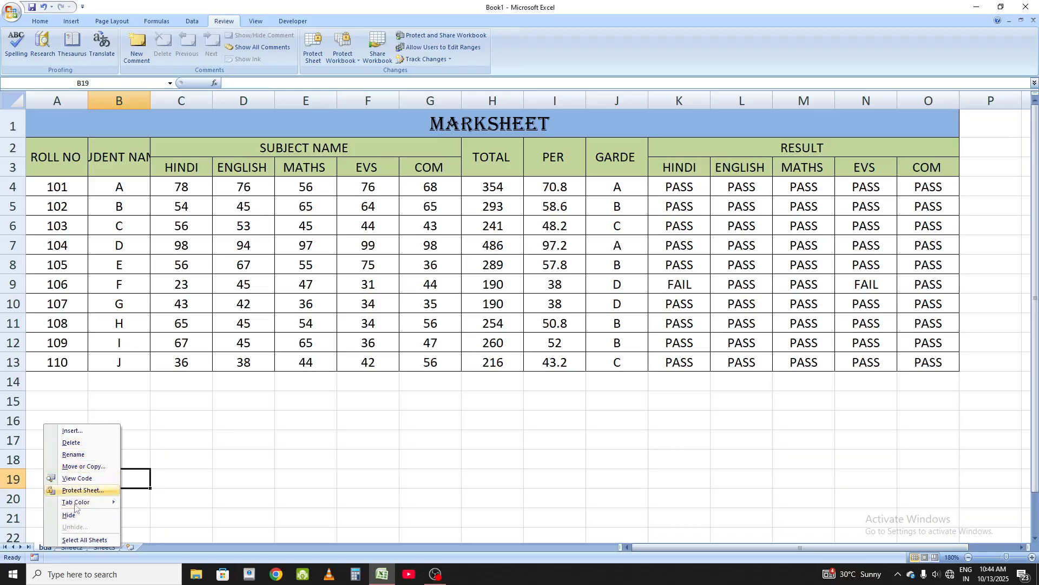
{"action": "mouse_move", "coordinate": [85, 502]}
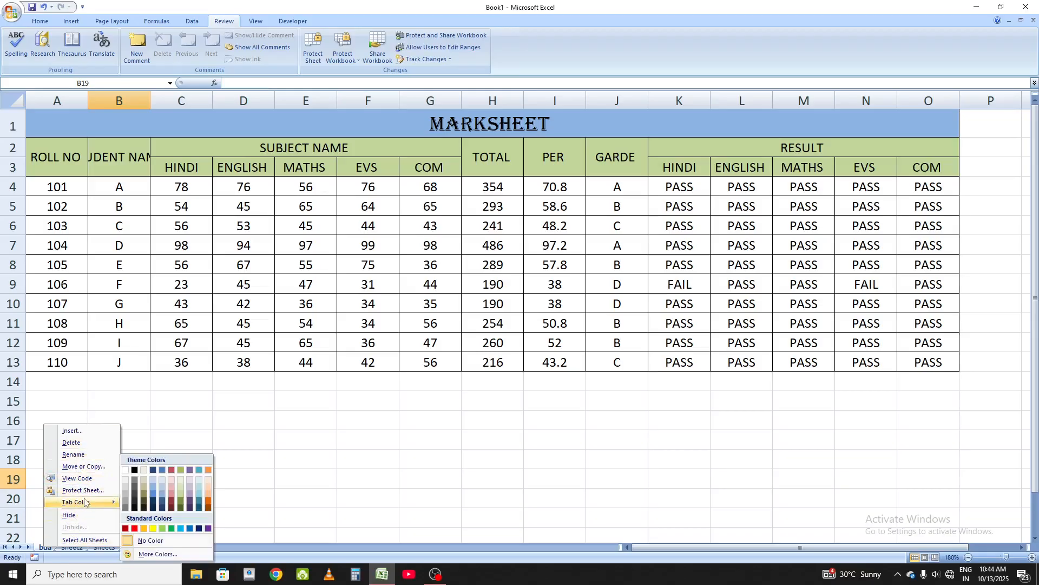
{"action": "left_click", "coordinate": [355, 61]}
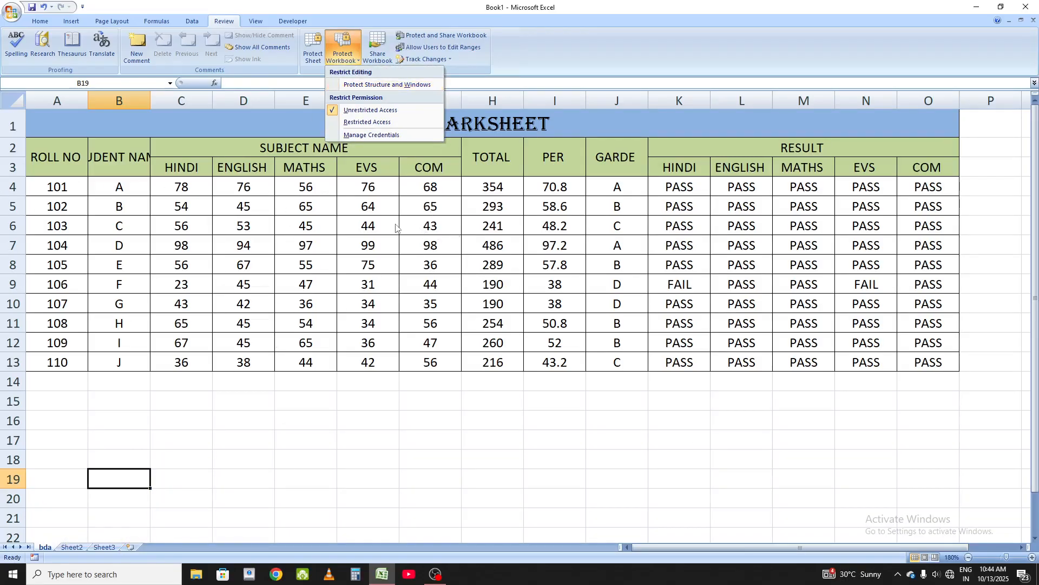
{"action": "left_click", "coordinate": [359, 85]}
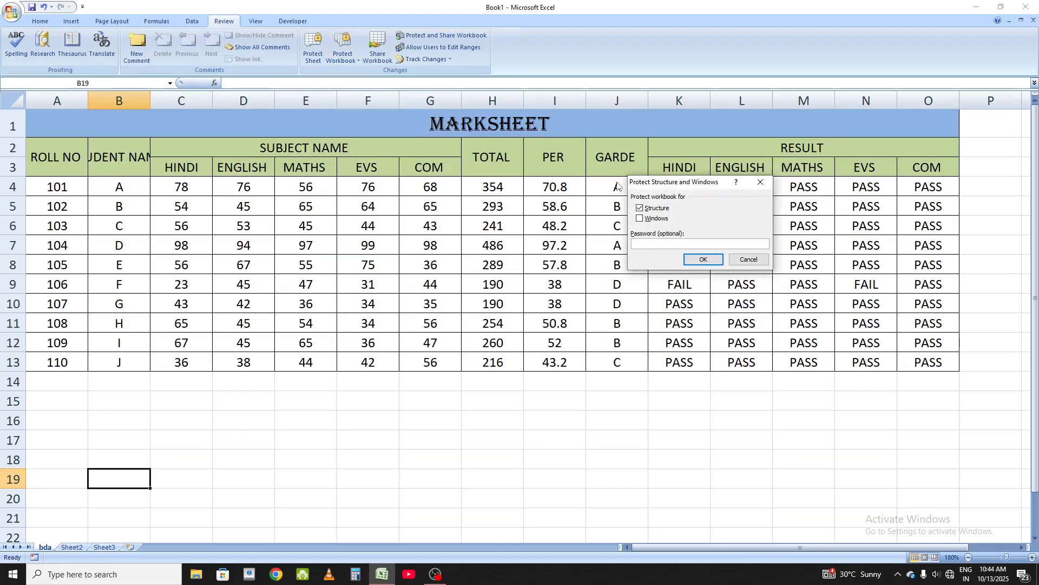
{"action": "type", "text": "13"}
{"action": "left_click", "coordinate": [715, 260]}
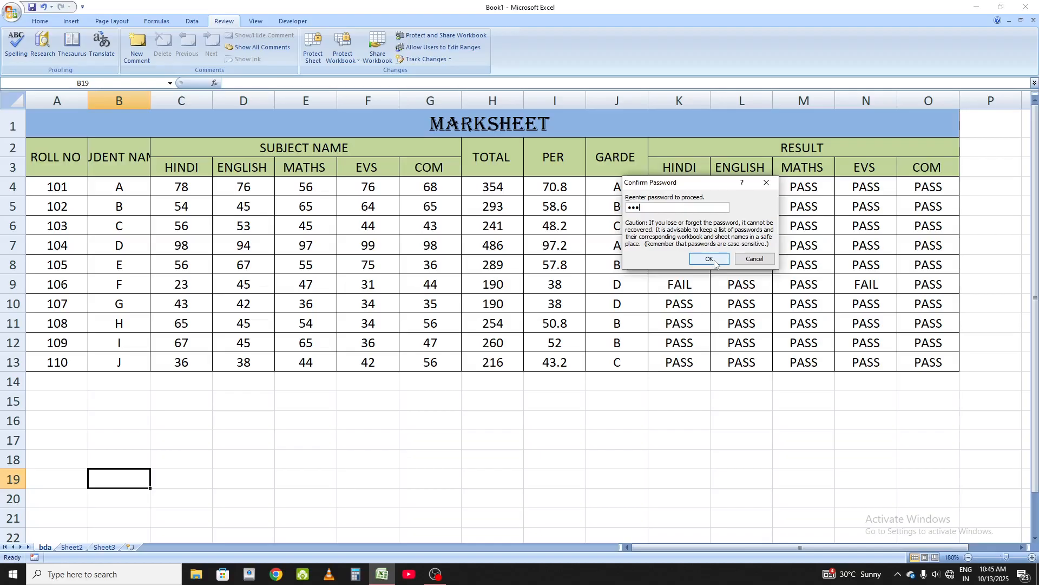
{"action": "left_click", "coordinate": [709, 259]}
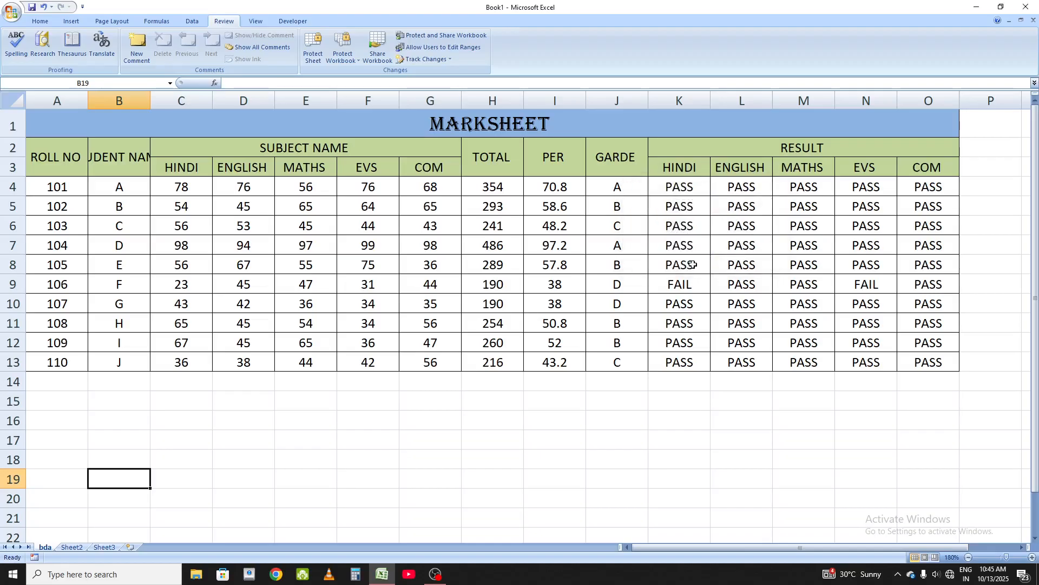
Step: Unprotect the workbook structure by entering its password, checking the sheet tab options before and after
{"action": "right_click", "coordinate": [46, 547]}
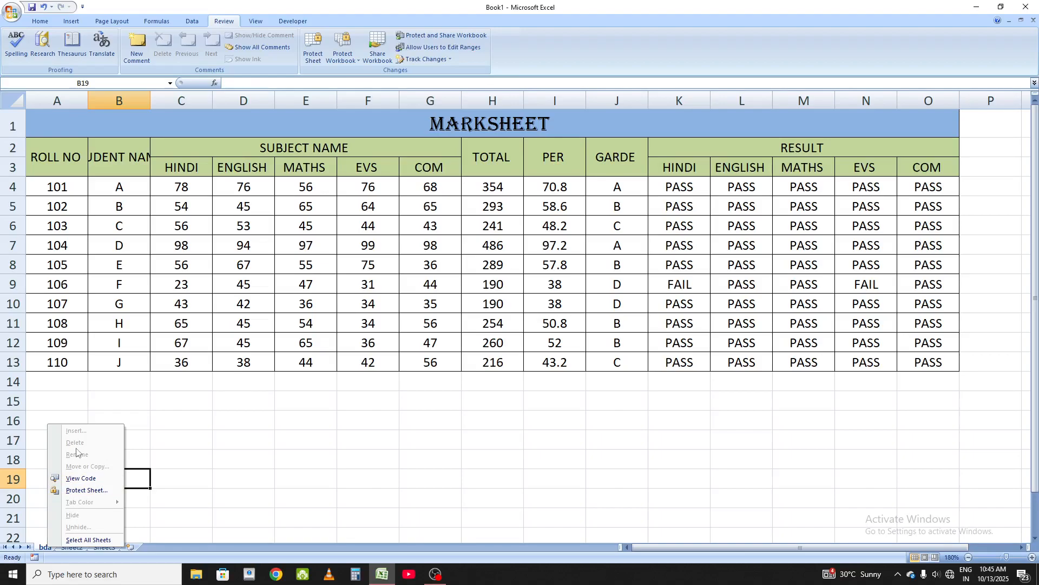
{"action": "left_click", "coordinate": [347, 57]}
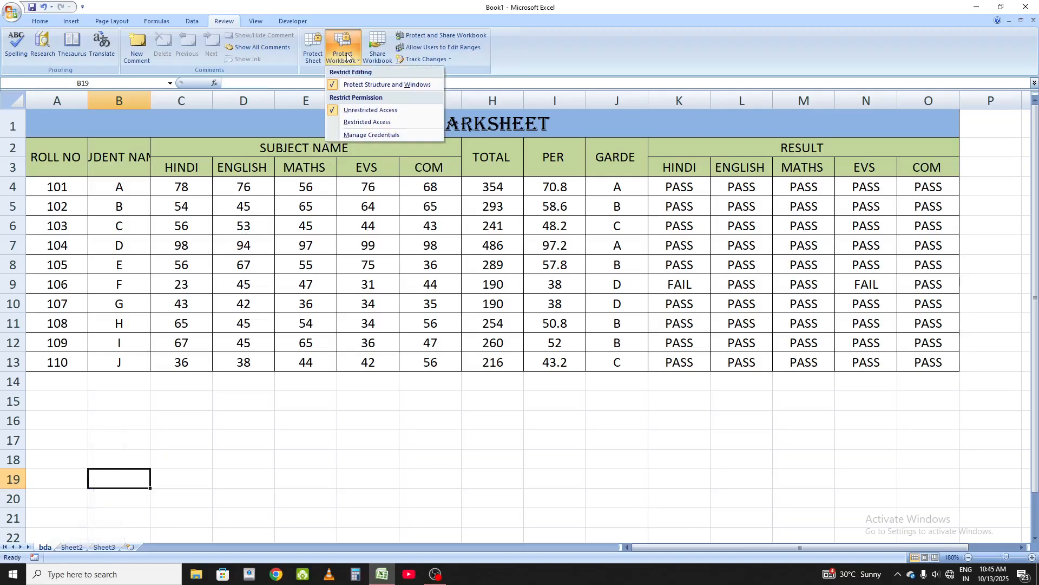
{"action": "left_click", "coordinate": [391, 85]}
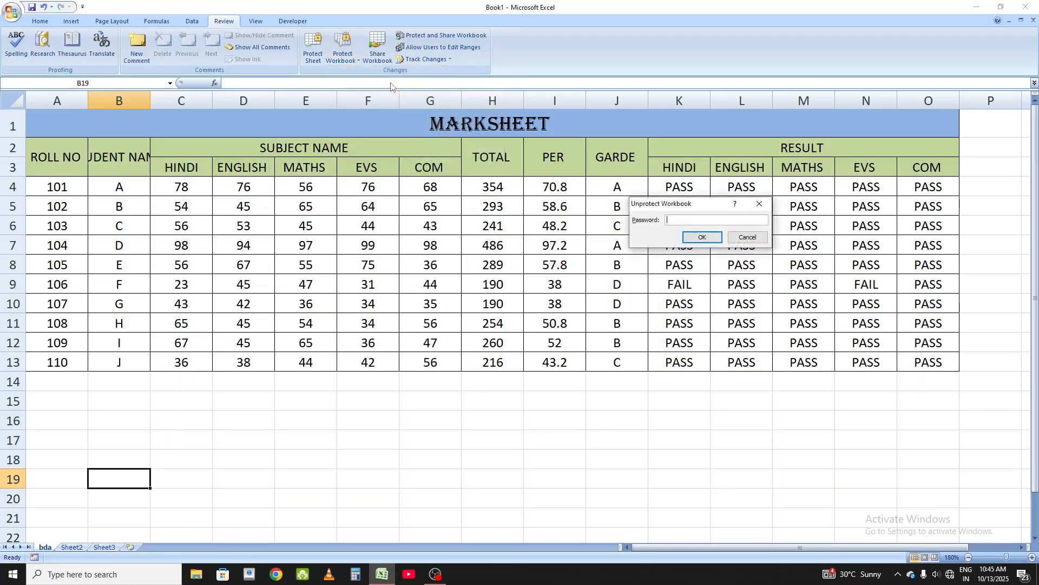
{"action": "type", "text": "•••"}
{"action": "left_click", "coordinate": [702, 239]}
{"action": "right_click", "coordinate": [43, 547]}
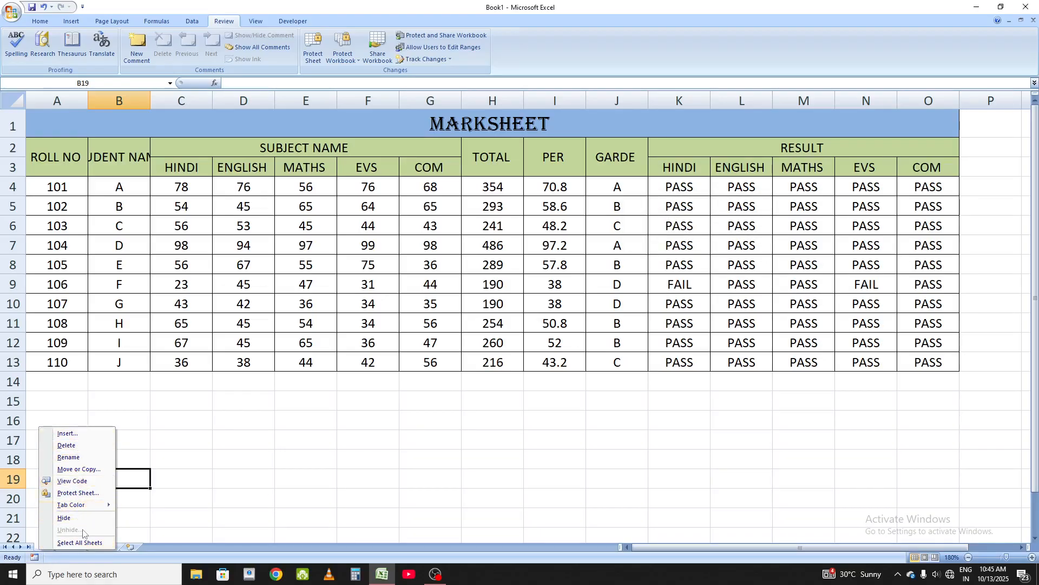
{"action": "mouse_move", "coordinate": [96, 507]}
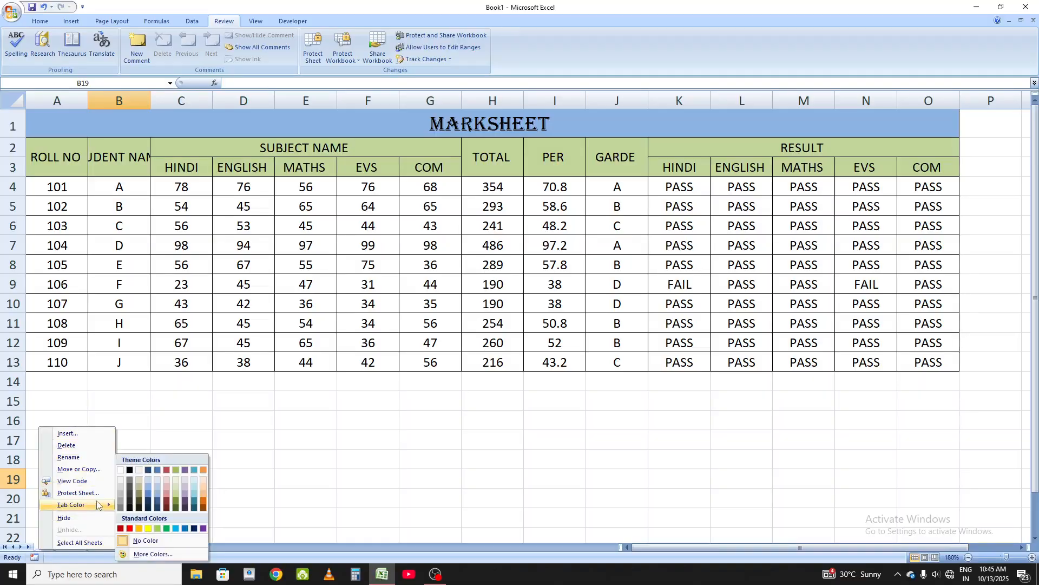
{"action": "left_click", "coordinate": [233, 431]}
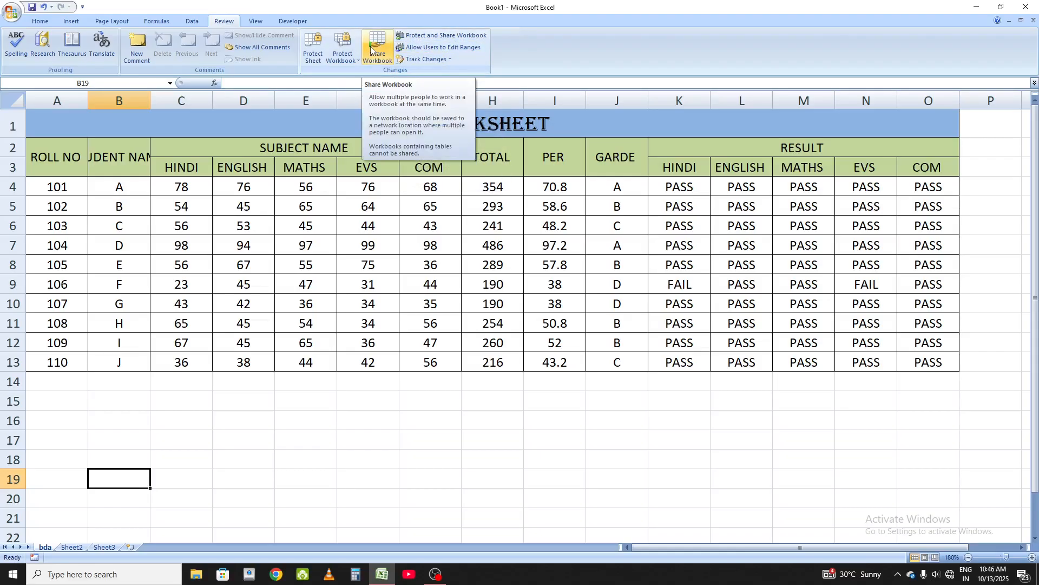
Step: Examine the Track Changes options and the FAIL results in row 9
{"action": "left_click", "coordinate": [422, 59]}
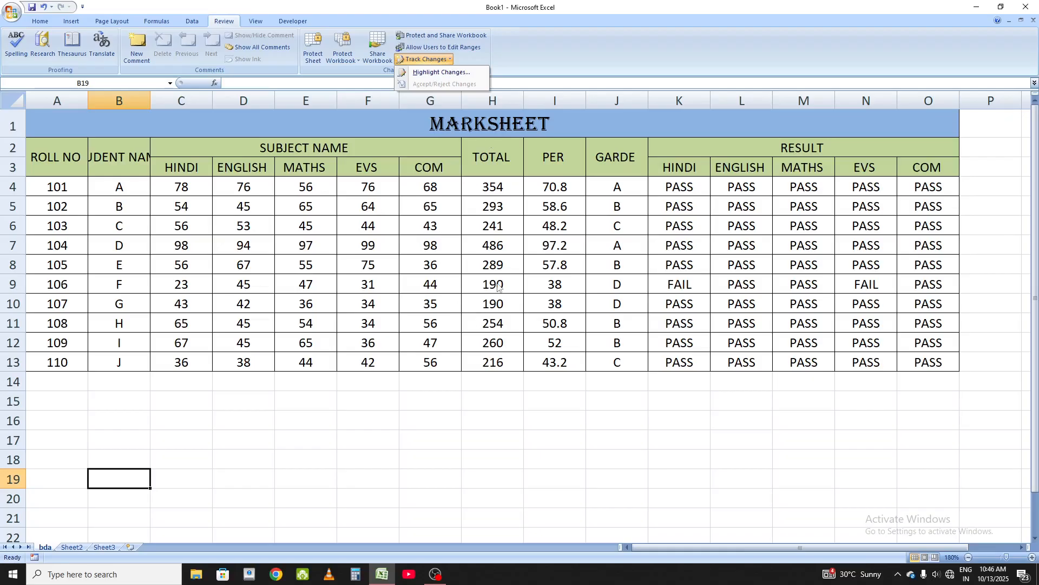
{"action": "left_click", "coordinate": [703, 269]}
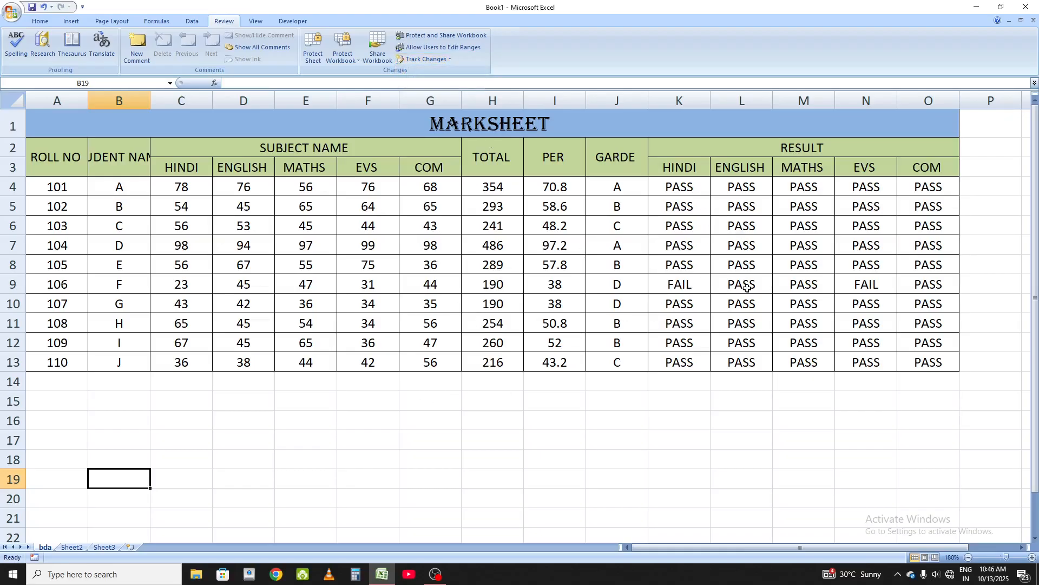
{"action": "left_click", "coordinate": [867, 288]}
{"action": "left_click", "coordinate": [678, 289]}
{"action": "left_click", "coordinate": [871, 282]}
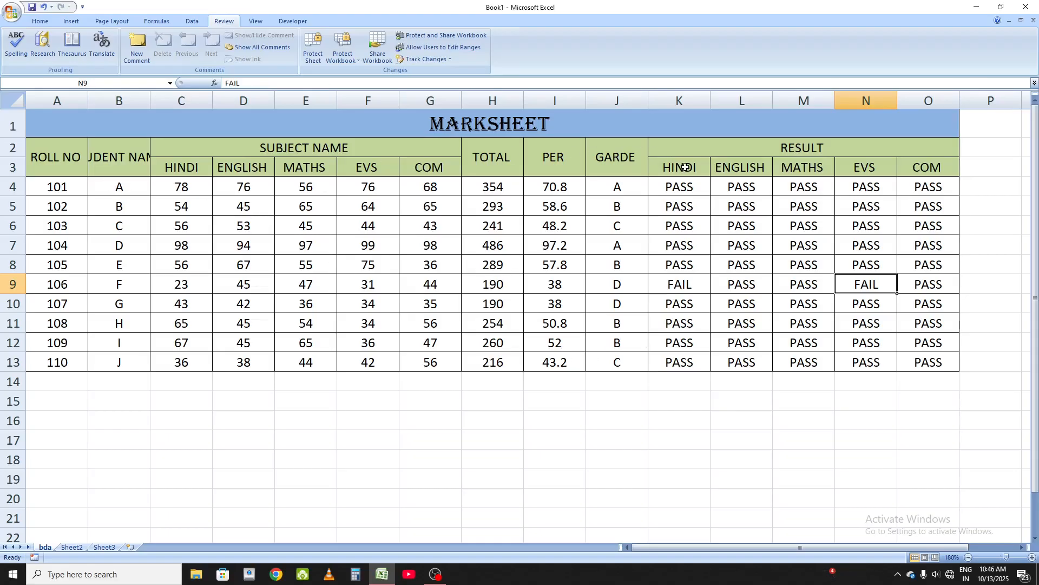
{"action": "left_click", "coordinate": [702, 283]}
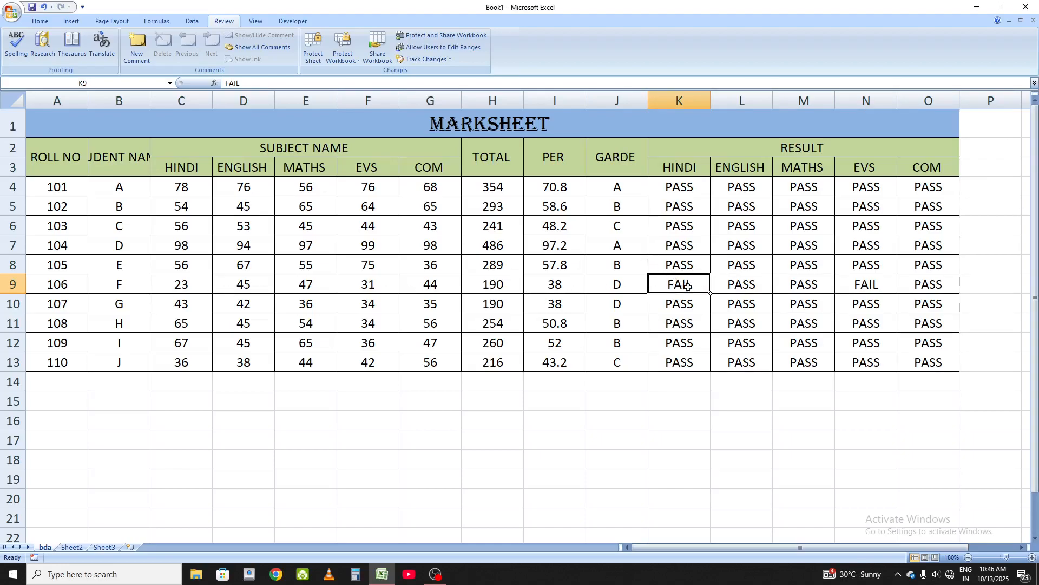
{"action": "left_click", "coordinate": [578, 287]}
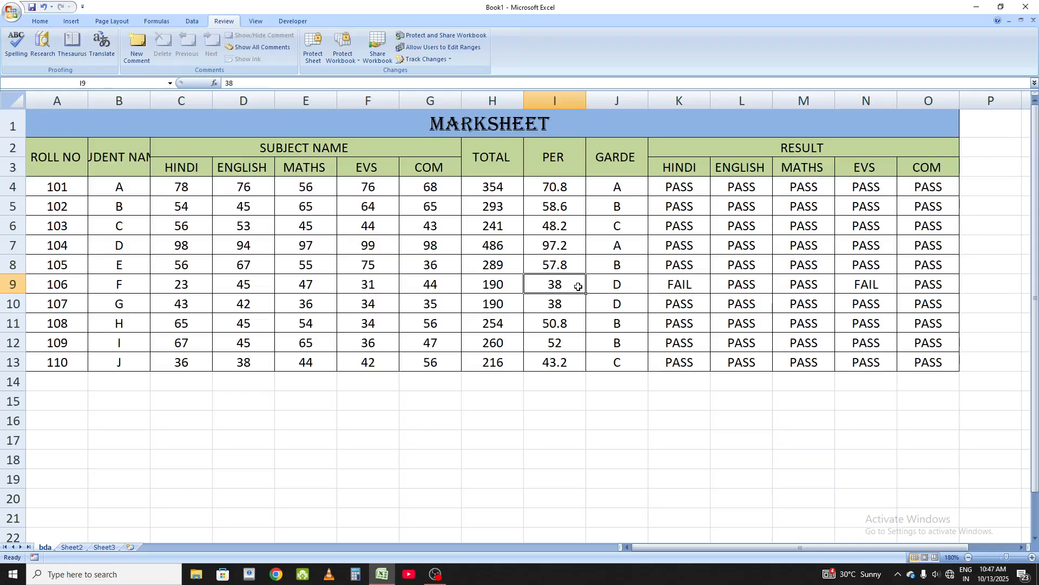
{"action": "left_click", "coordinate": [685, 282]}
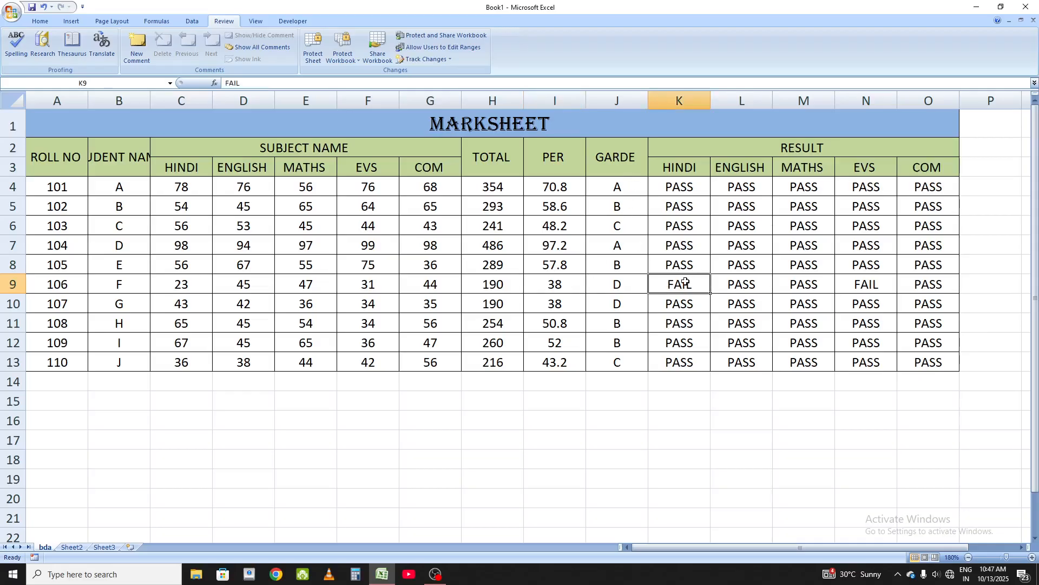
Step: Turn on change tracking with highlighting for range K4:O13 and save the workbook as bdaaa
{"action": "left_click_drag", "start_coordinate": [665, 184], "coordinate": [953, 354]}
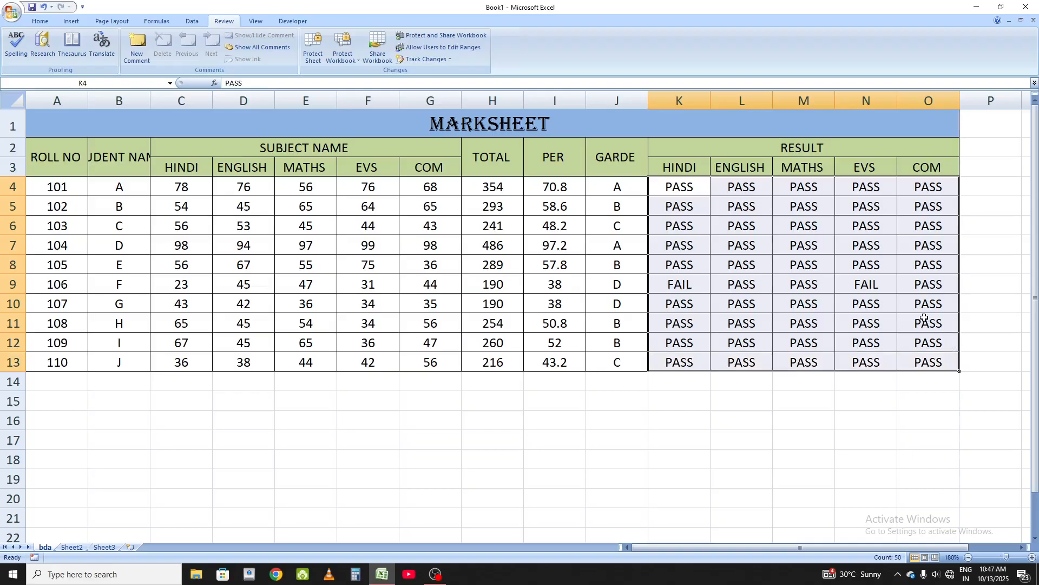
{"action": "left_click", "coordinate": [449, 60]}
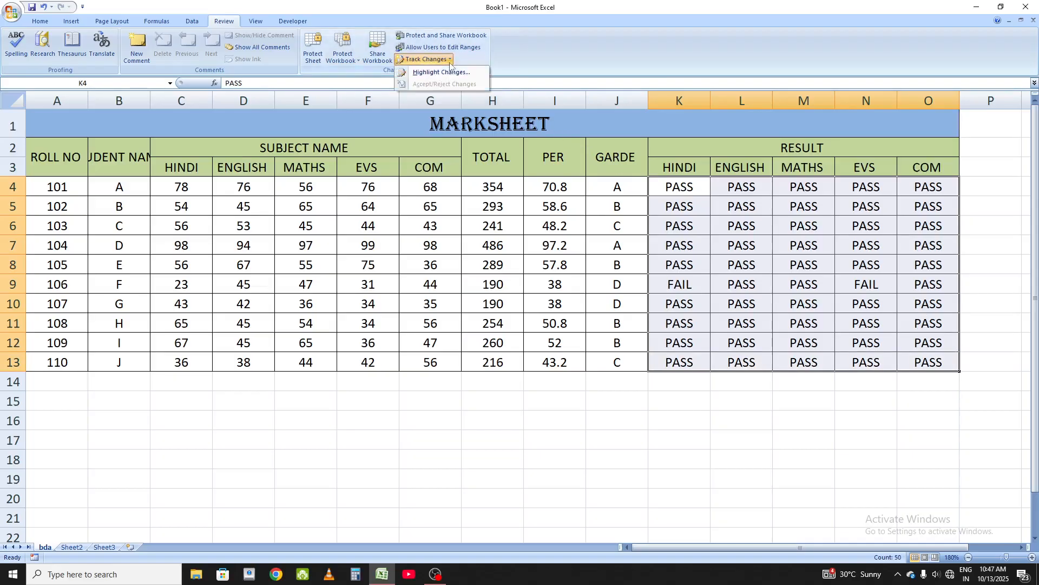
{"action": "left_click", "coordinate": [449, 73]}
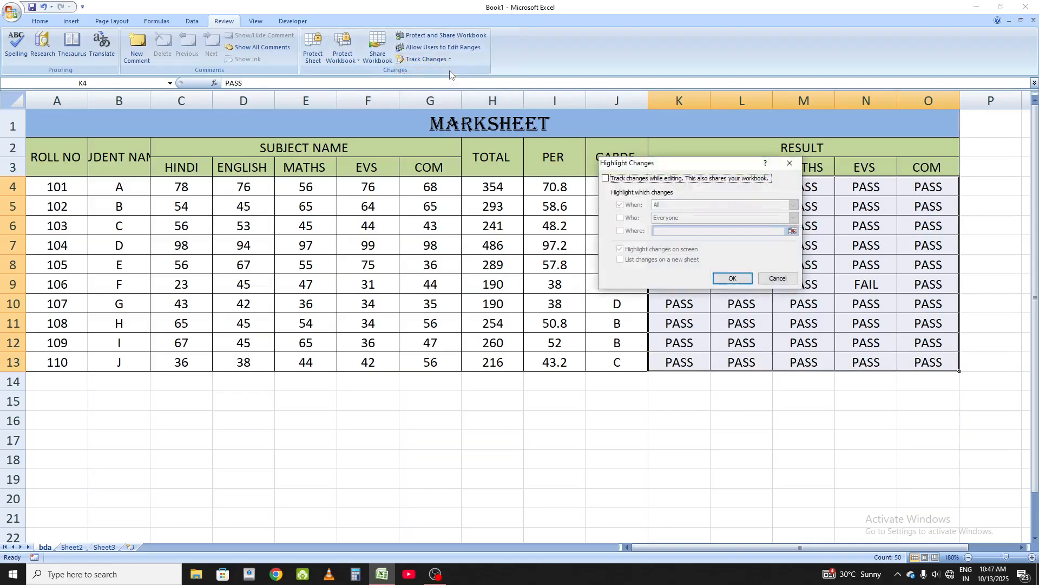
{"action": "left_click", "coordinate": [605, 179]}
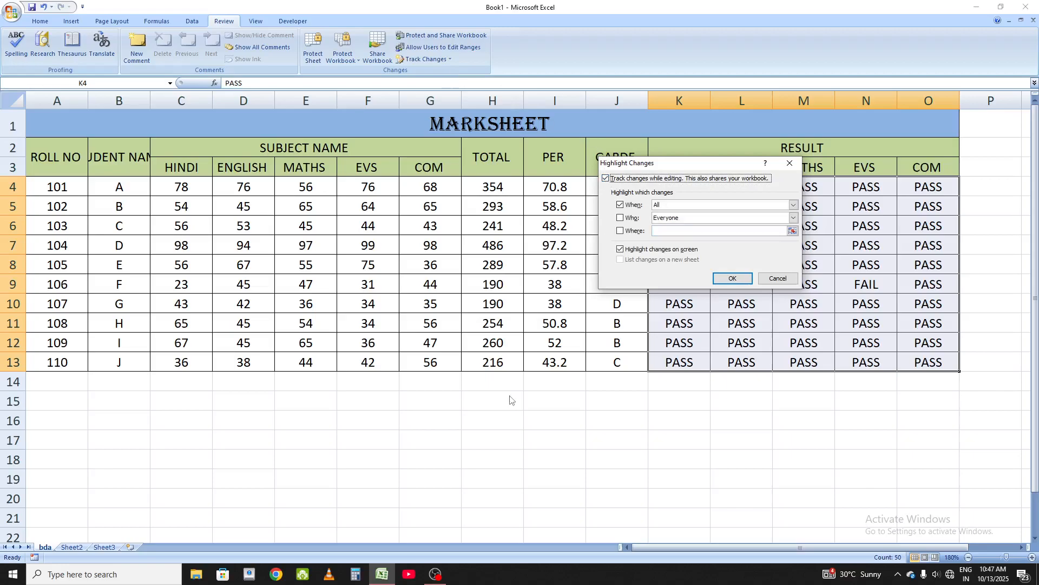
{"action": "left_click_drag", "start_coordinate": [684, 168], "coordinate": [200, 205]}
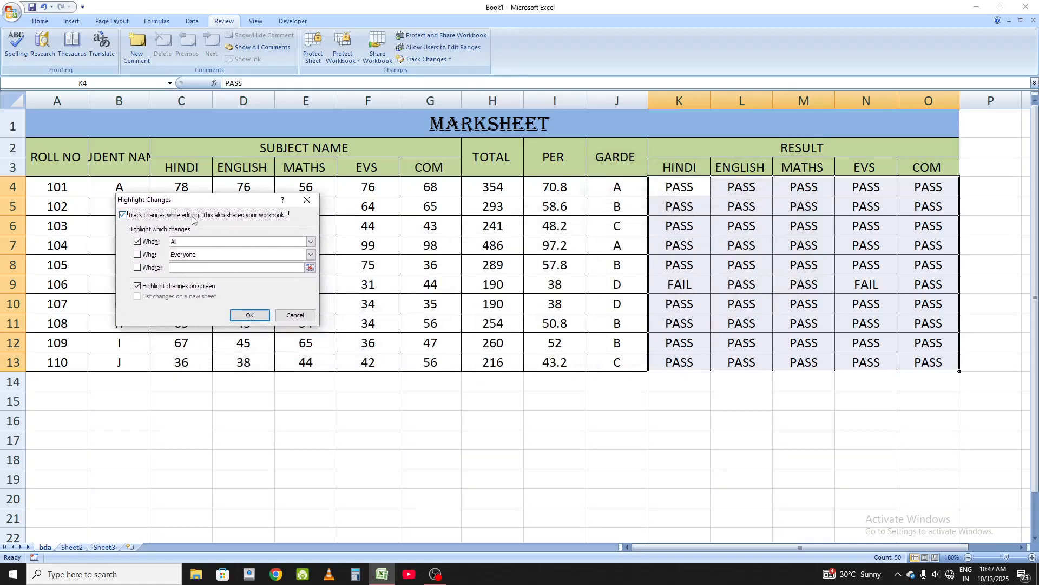
{"action": "left_click", "coordinate": [179, 267]}
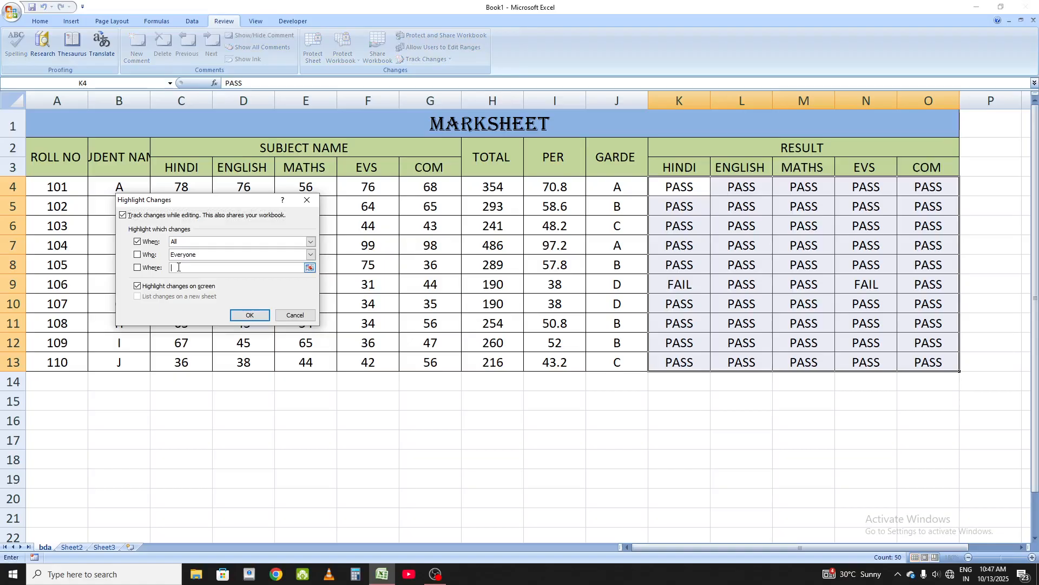
{"action": "left_click_drag", "start_coordinate": [662, 184], "coordinate": [950, 362]}
{"action": "left_click", "coordinate": [263, 318]}
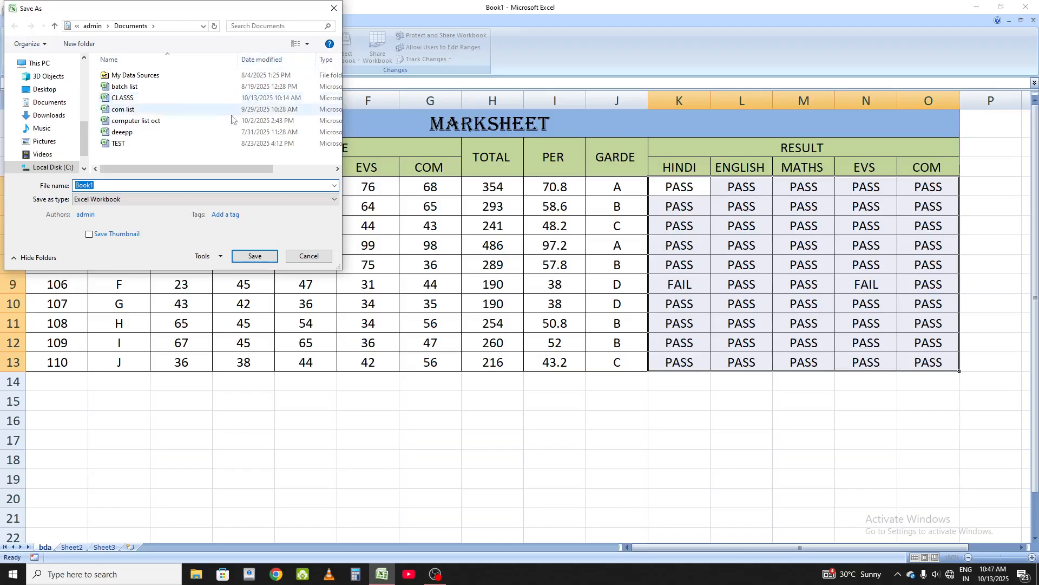
{"action": "type", "text": "bdaaa"}
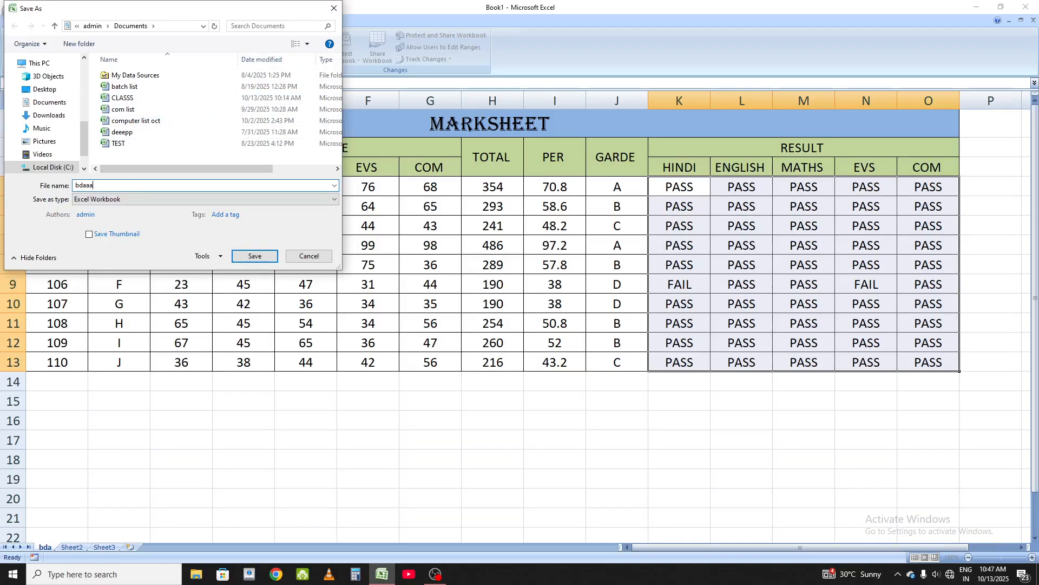
{"action": "left_click", "coordinate": [253, 257]}
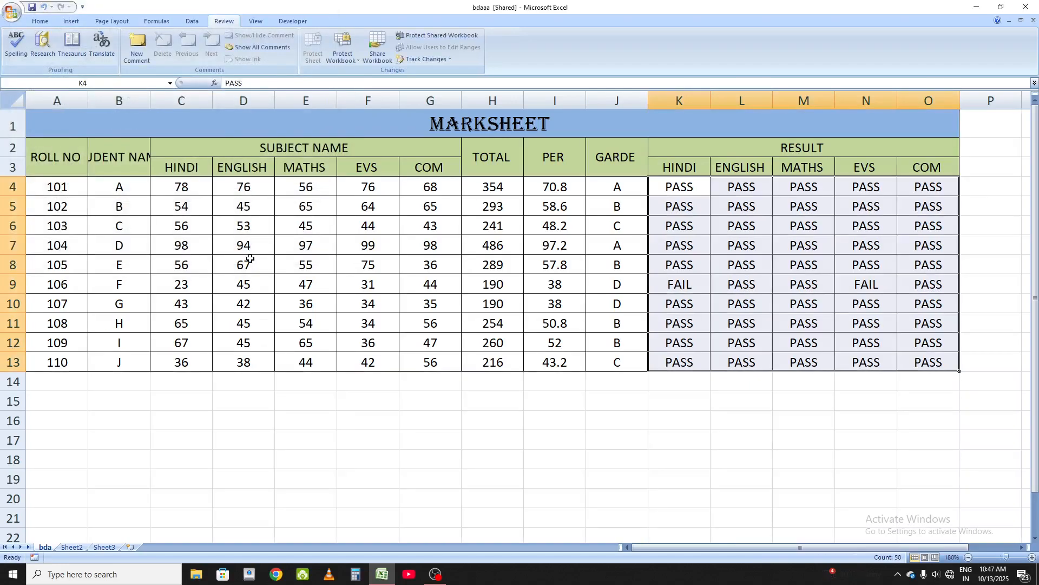
Step: Enter pass in cell K9 as a tracked change
{"action": "left_click", "coordinate": [446, 60]}
{"action": "left_click", "coordinate": [769, 222]}
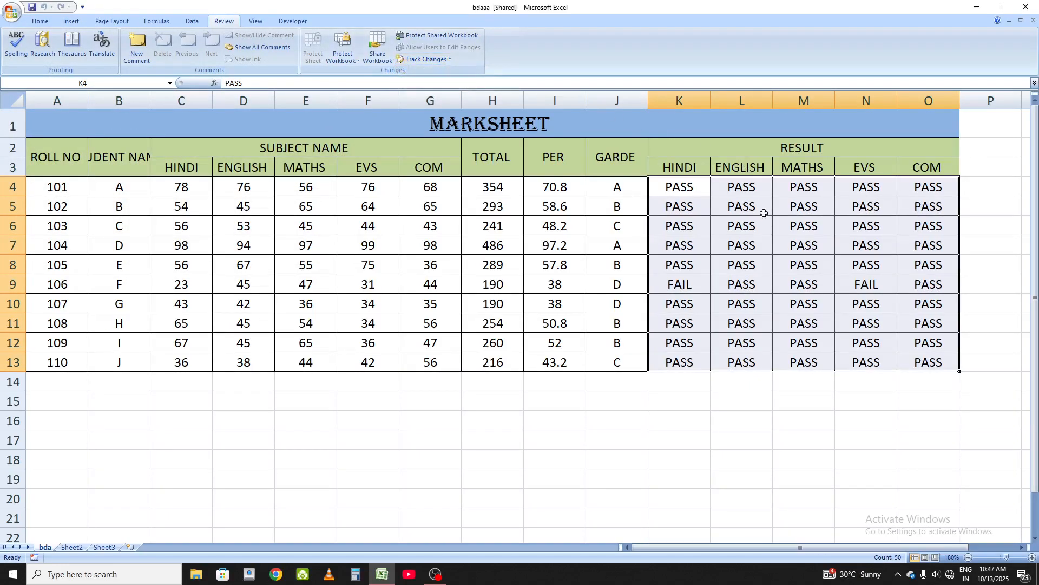
{"action": "left_click", "coordinate": [751, 227]}
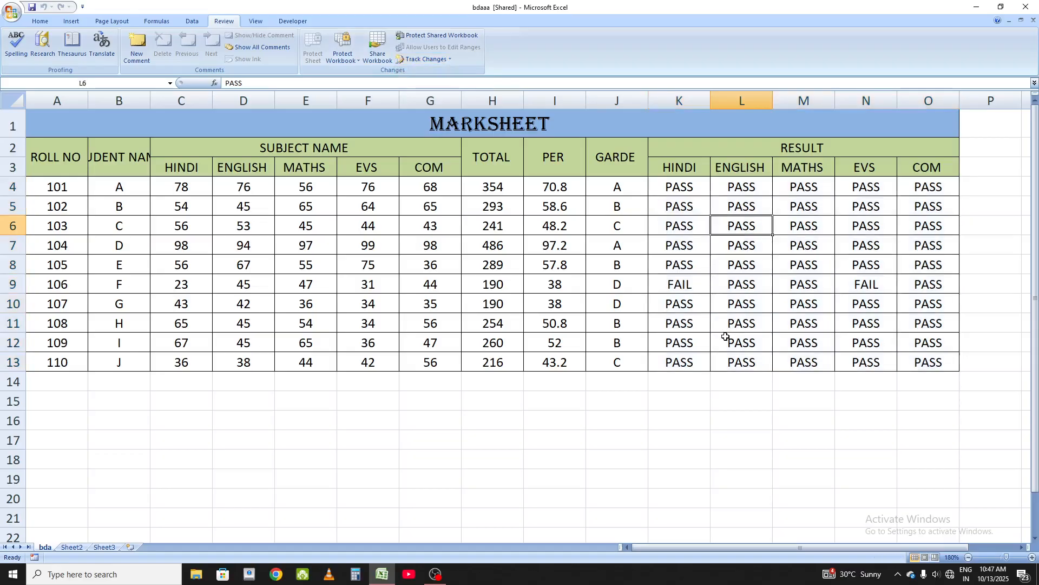
{"action": "left_click", "coordinate": [686, 283]}
{"action": "type", "text": "pass"}
{"action": "key", "text": "Return"}
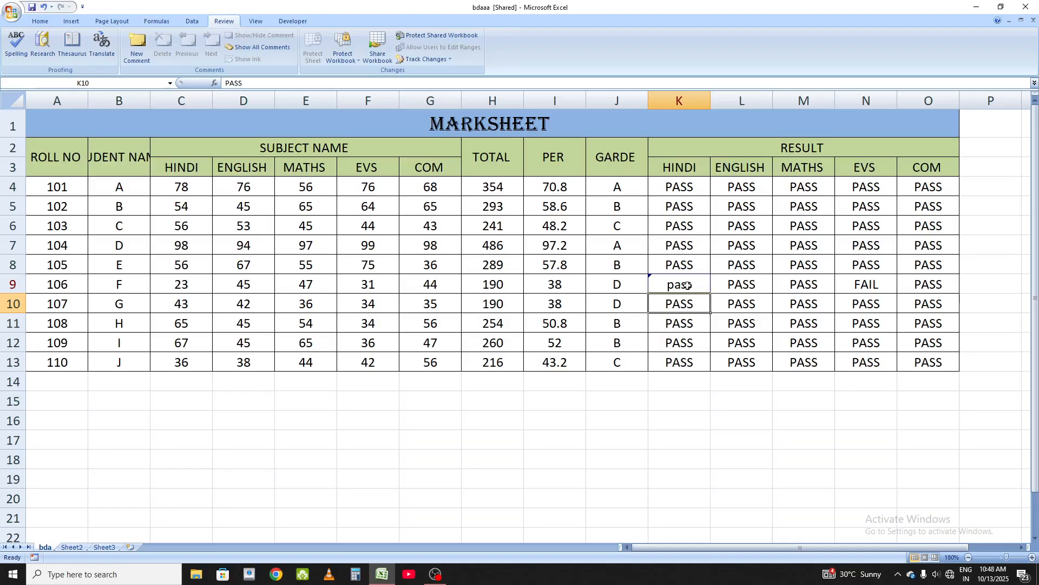
Step: Review the tracked changes not yet reviewed in K4:O13 and reject the edit to K9
{"action": "mouse_move", "coordinate": [687, 286]}
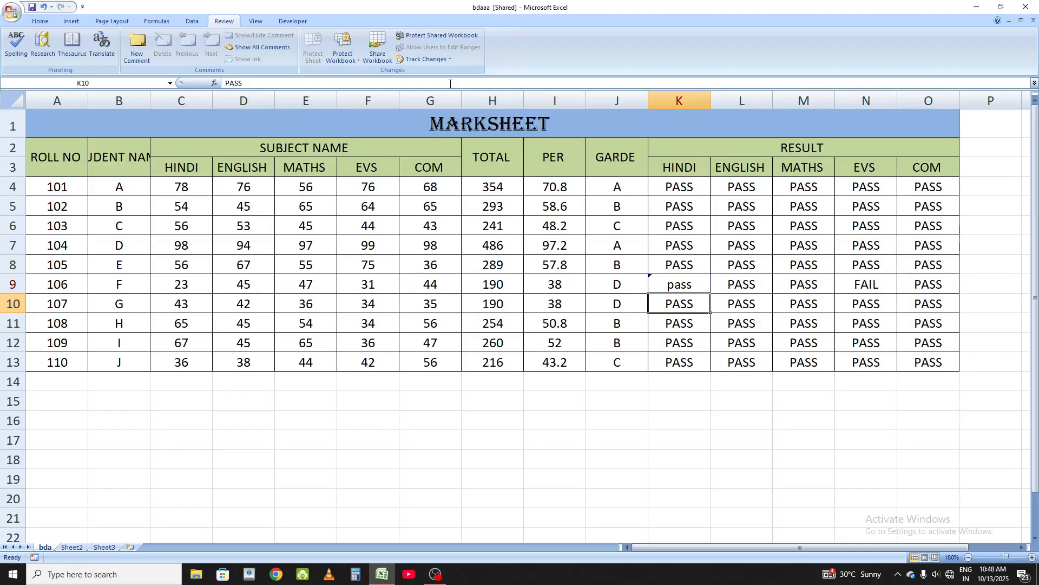
{"action": "left_click", "coordinate": [445, 59]}
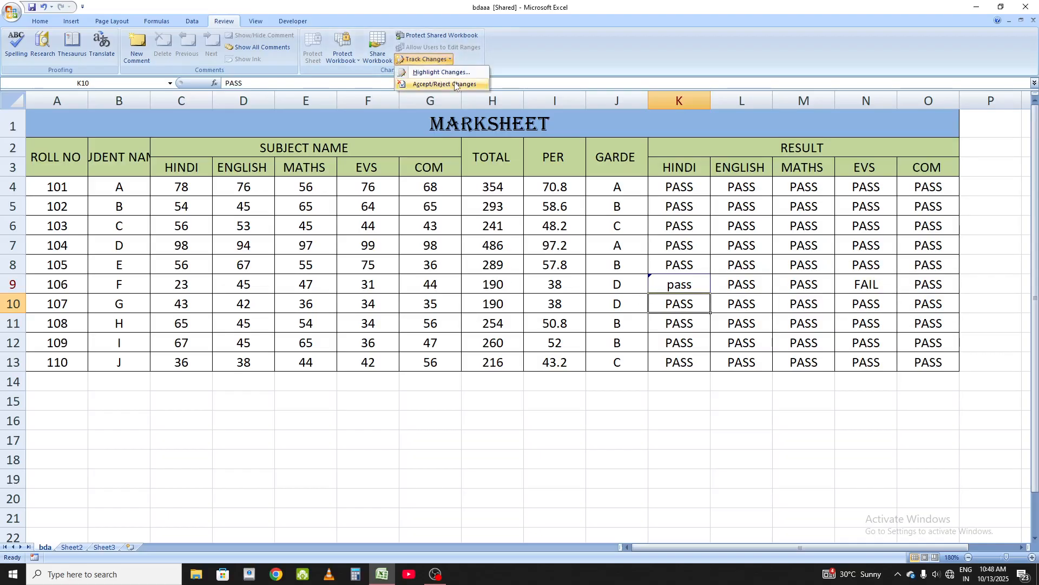
{"action": "left_click", "coordinate": [456, 85]}
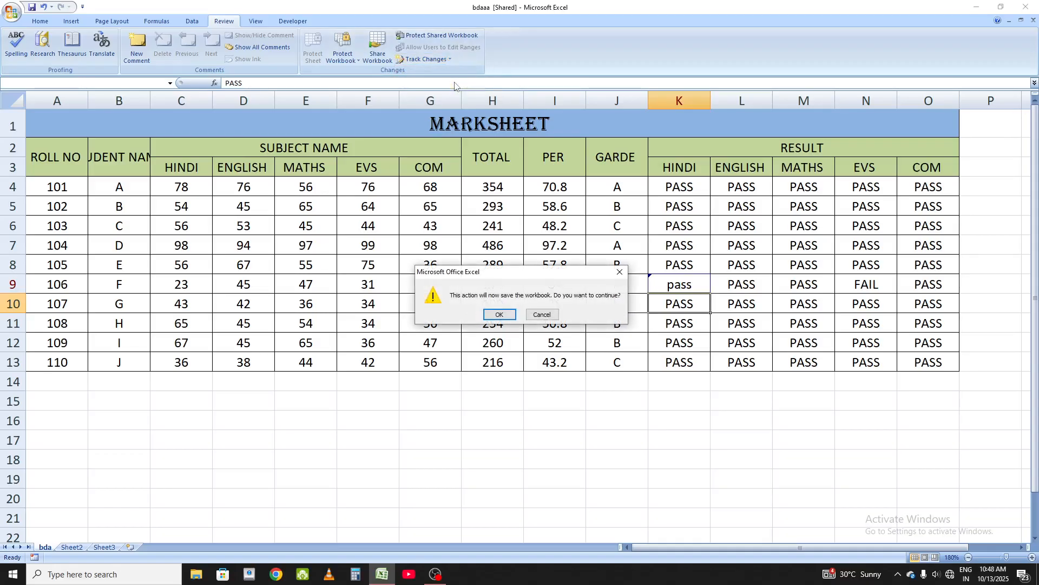
{"action": "left_click", "coordinate": [493, 314]}
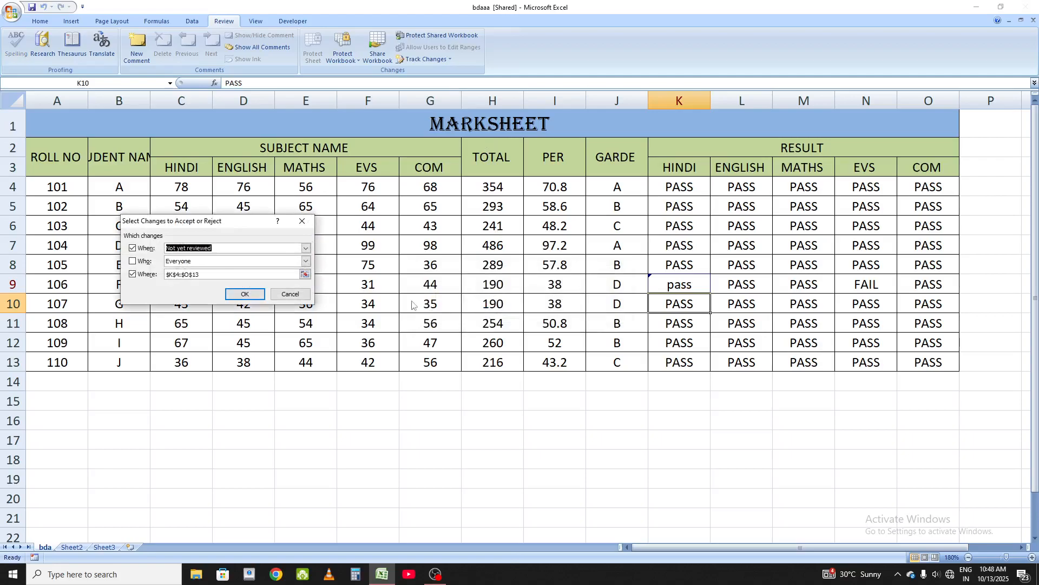
{"action": "left_click", "coordinate": [245, 293]}
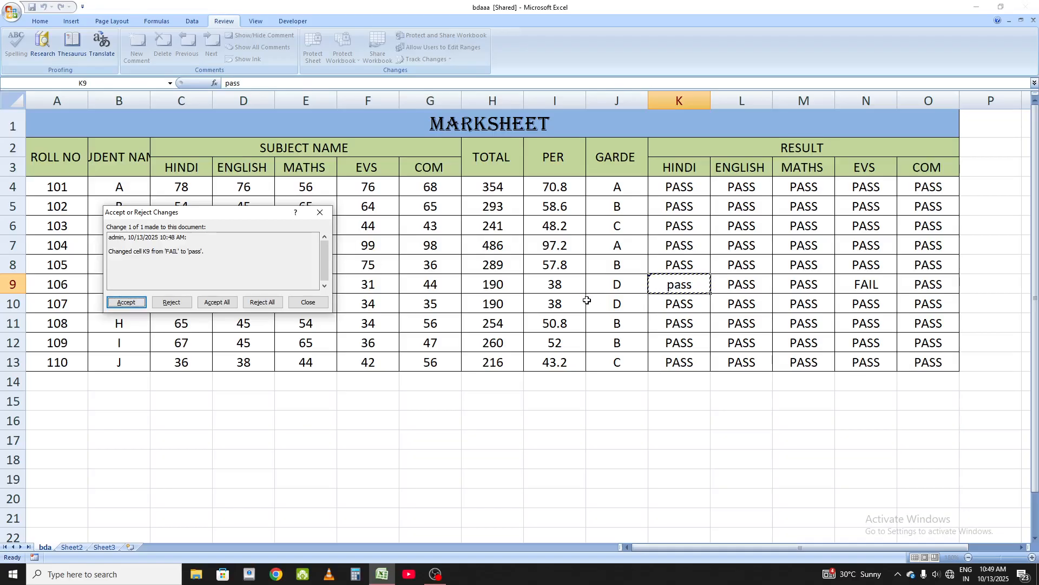
{"action": "left_click", "coordinate": [162, 304]}
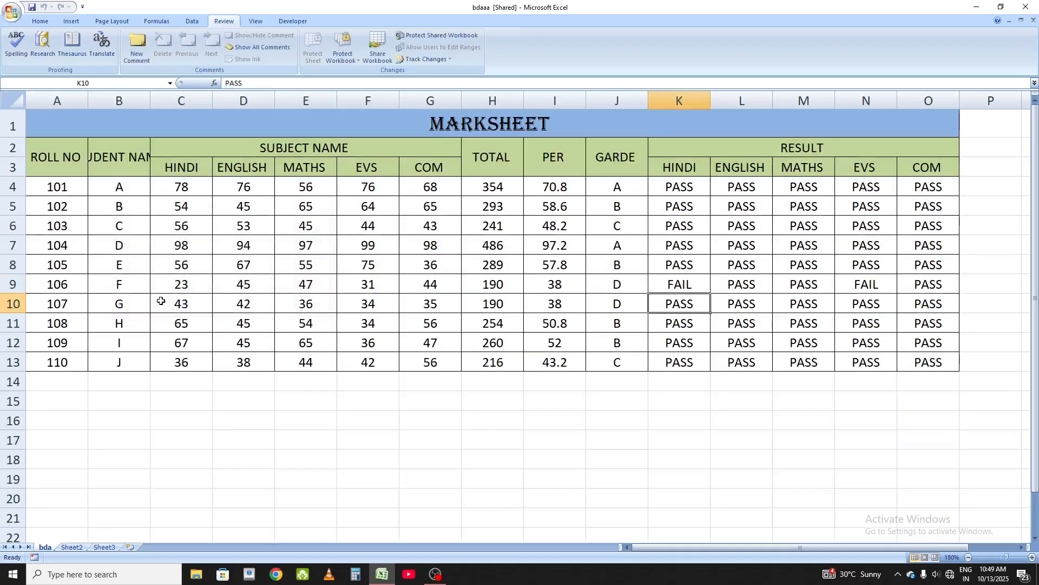
{"action": "left_click", "coordinate": [718, 286]}
{"action": "left_click", "coordinate": [700, 285]}
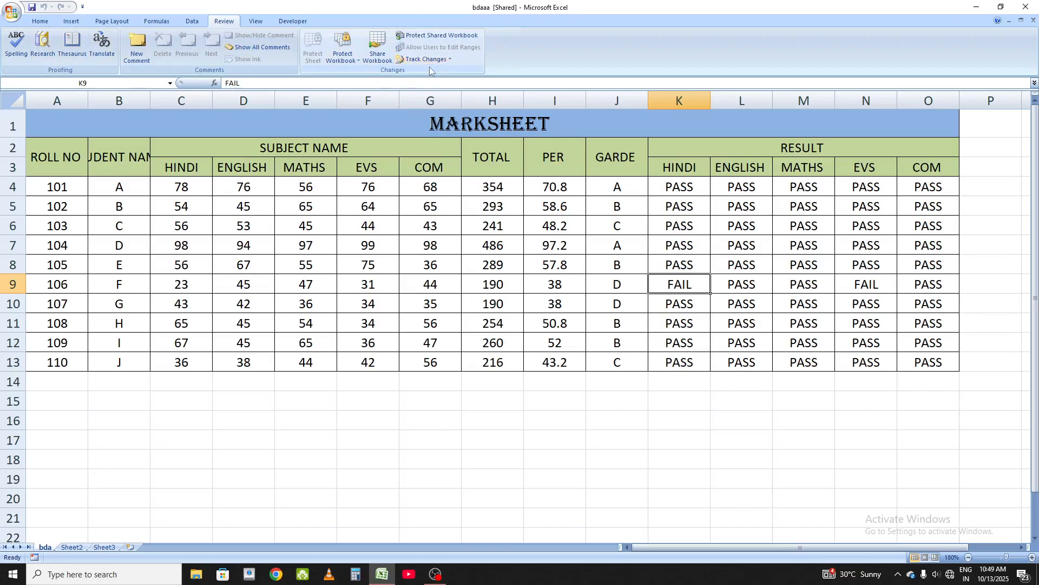
{"action": "left_click", "coordinate": [260, 21]}
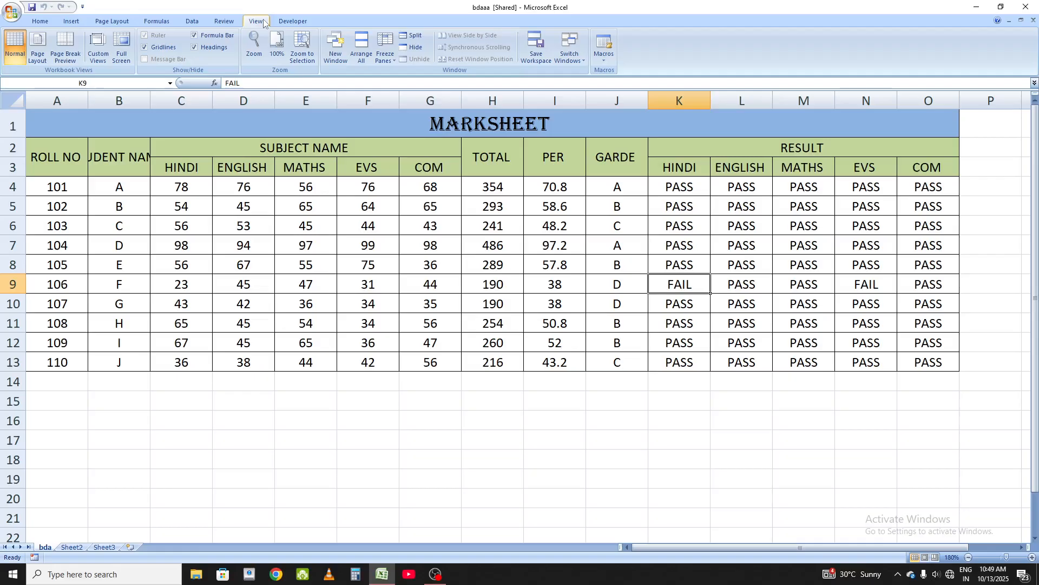
{"action": "left_click", "coordinate": [224, 21]}
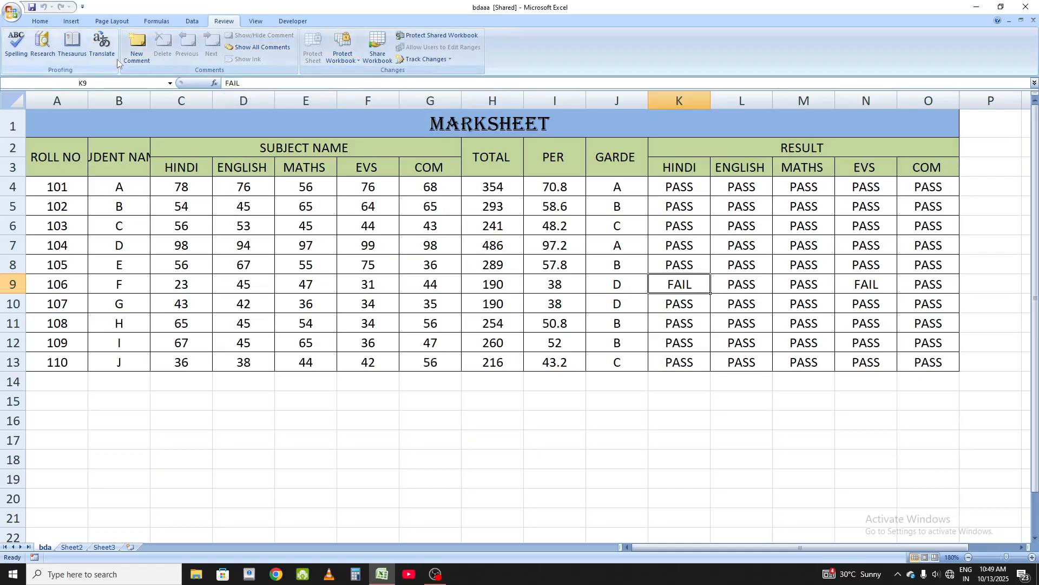
{"action": "left_click", "coordinate": [255, 21]}
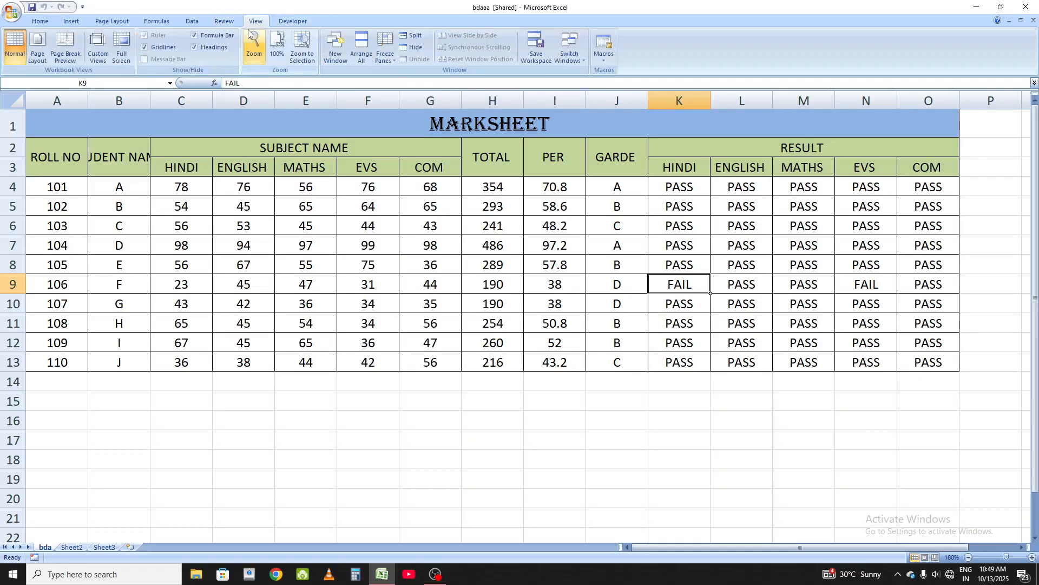